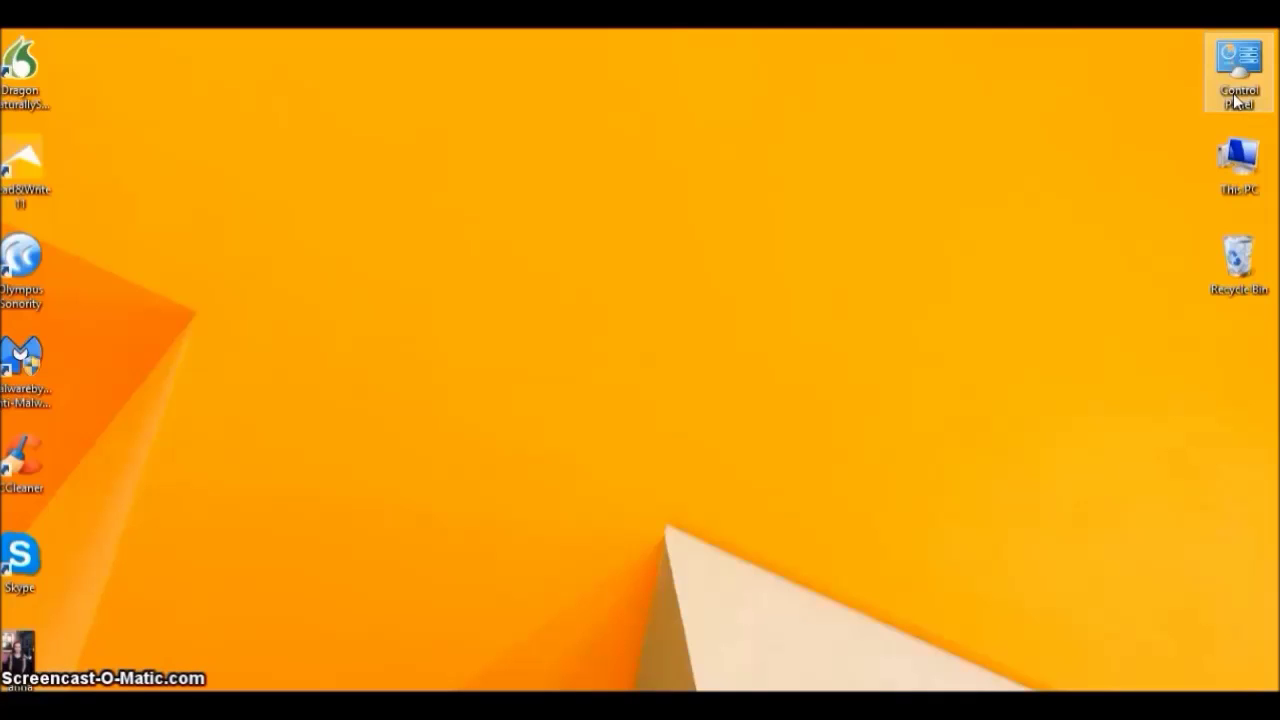
Search the PC for 'con' and open Control Panel from the results
click(1232, 322)
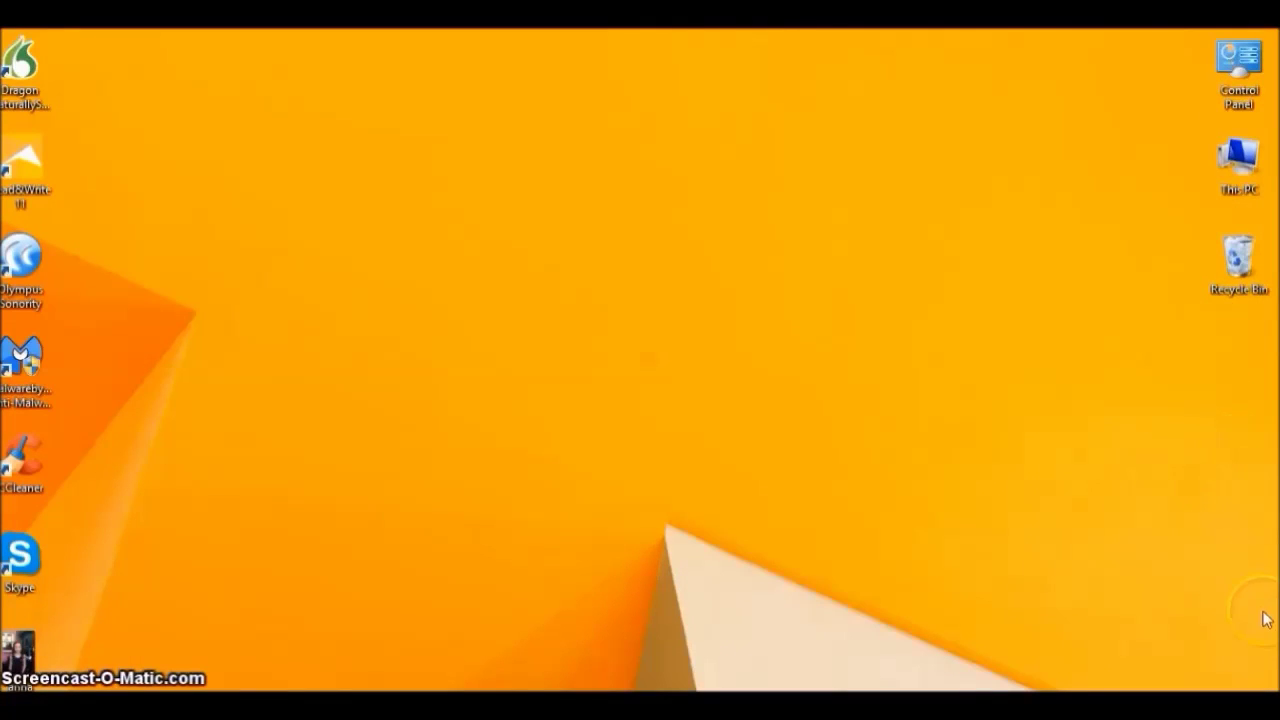
mouse_move(1279, 689)
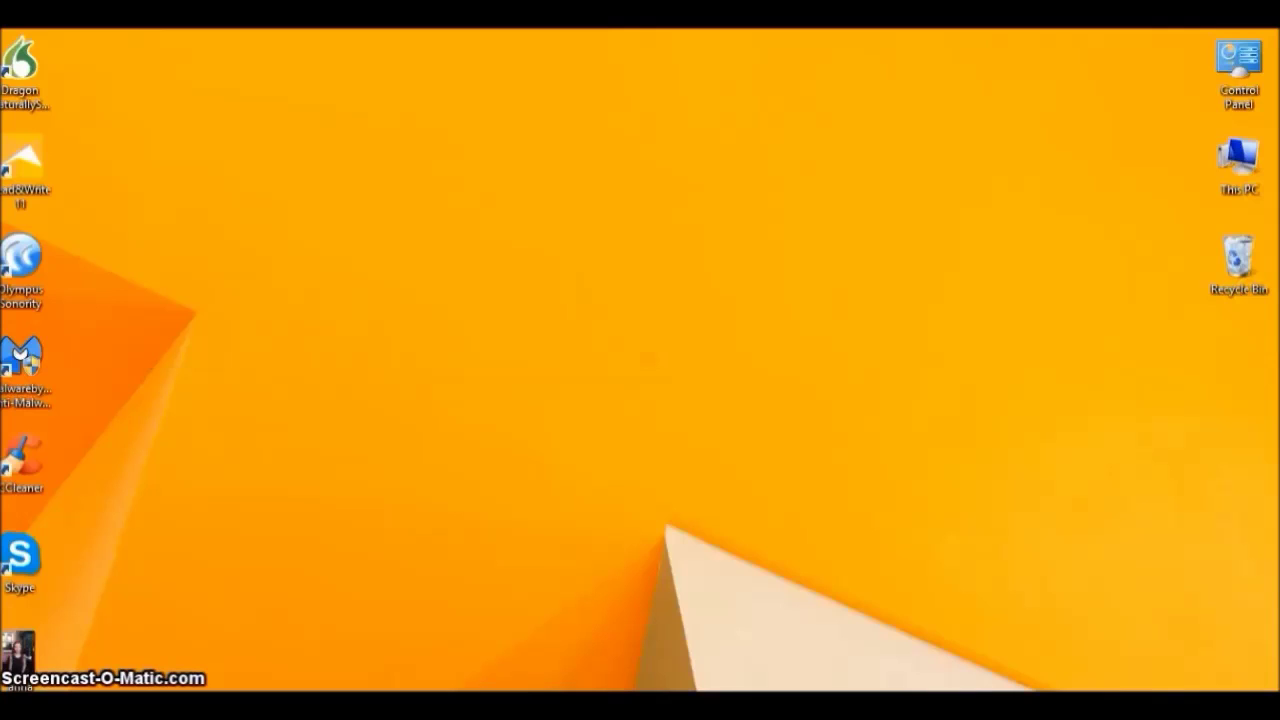
mouse_move(1250, 609)
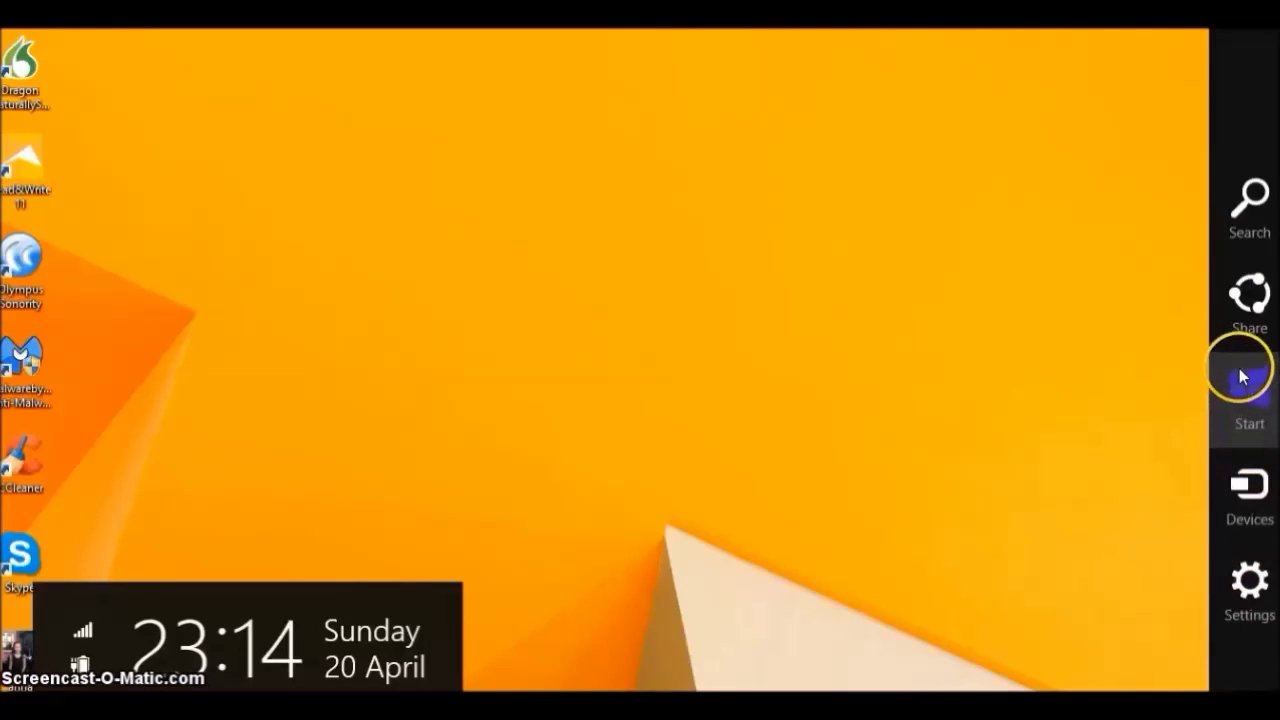
click(1249, 248)
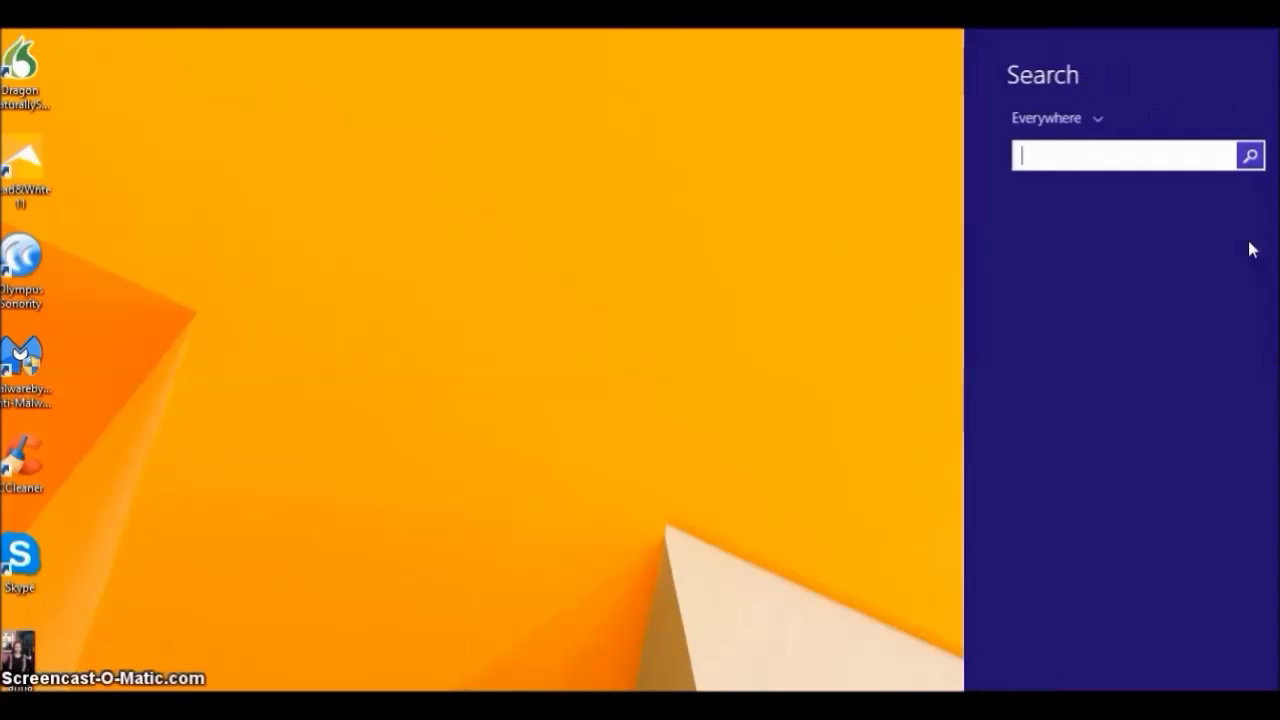
text(c)
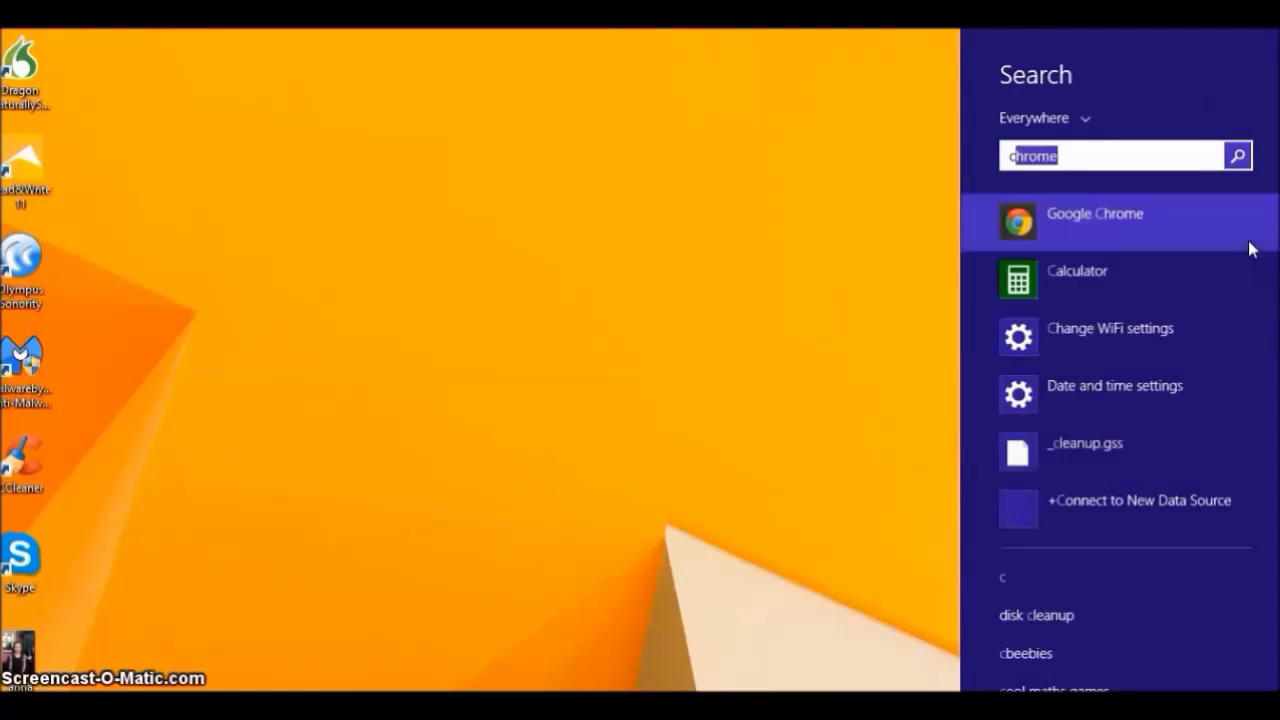
text(ontrol Panel)
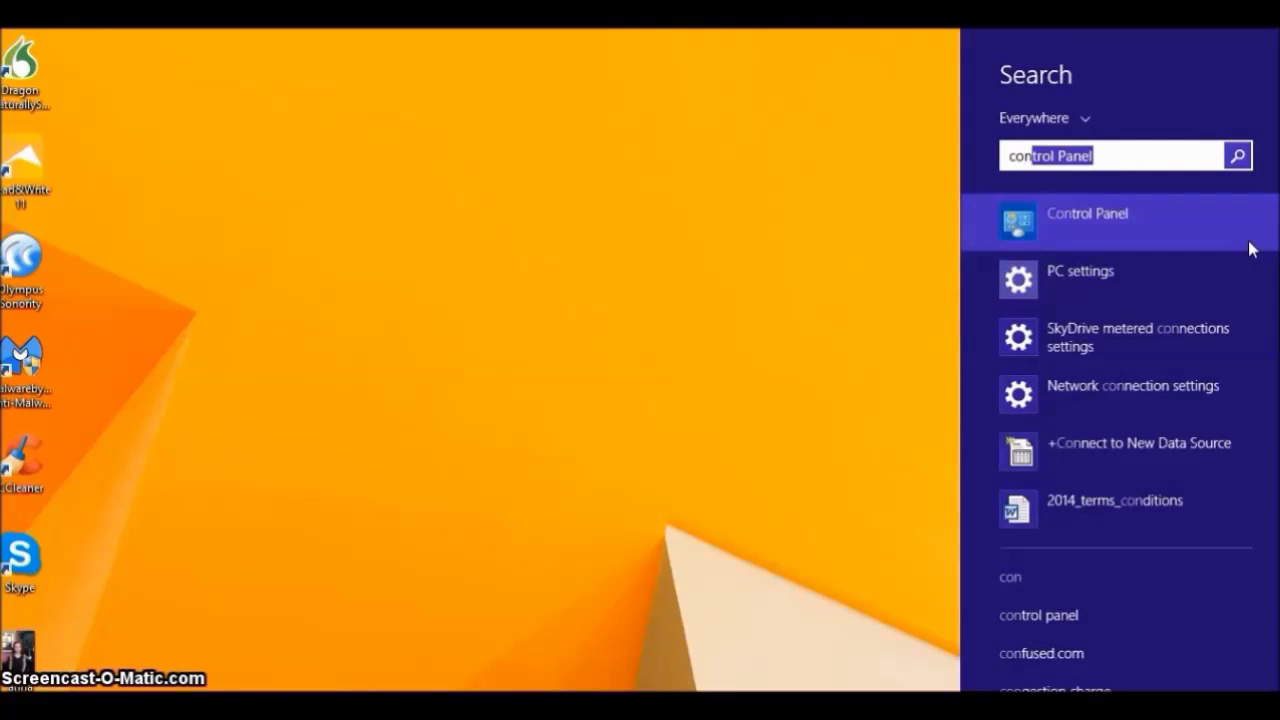
click(1050, 208)
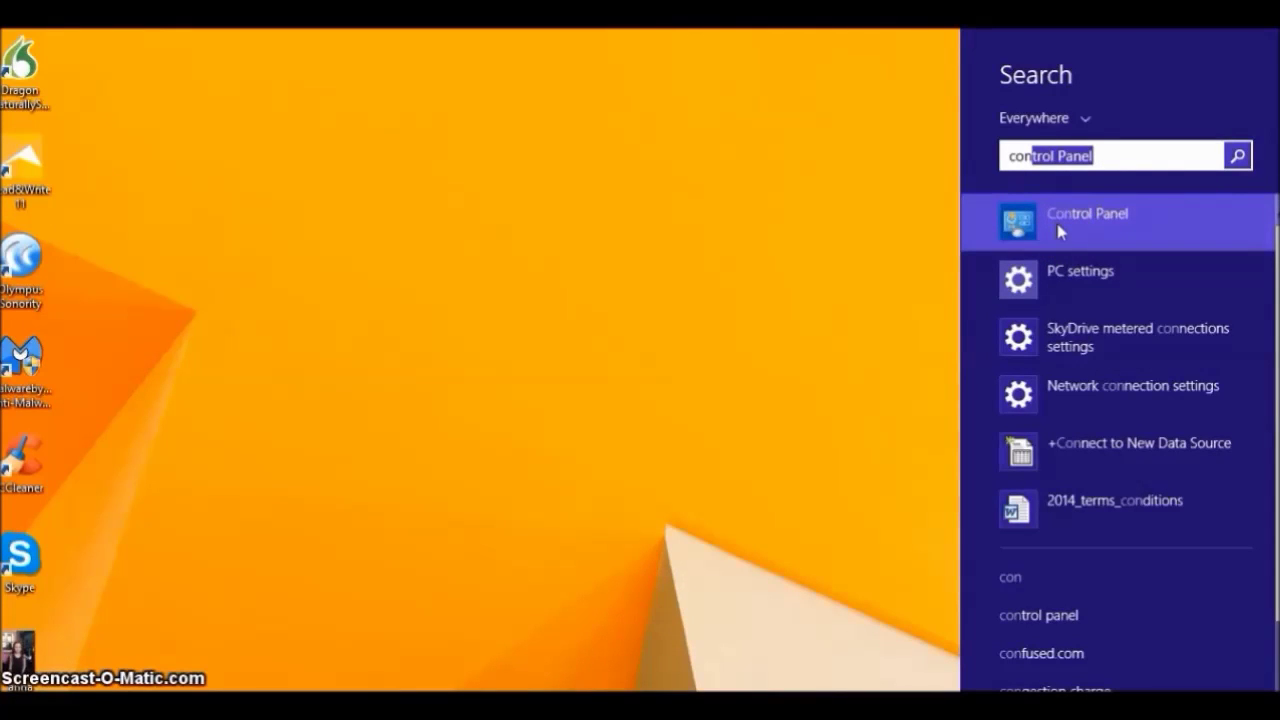
click(1060, 231)
Go into User Accounts and choose Manage another account to list the administrator and Guest accounts
click(753, 574)
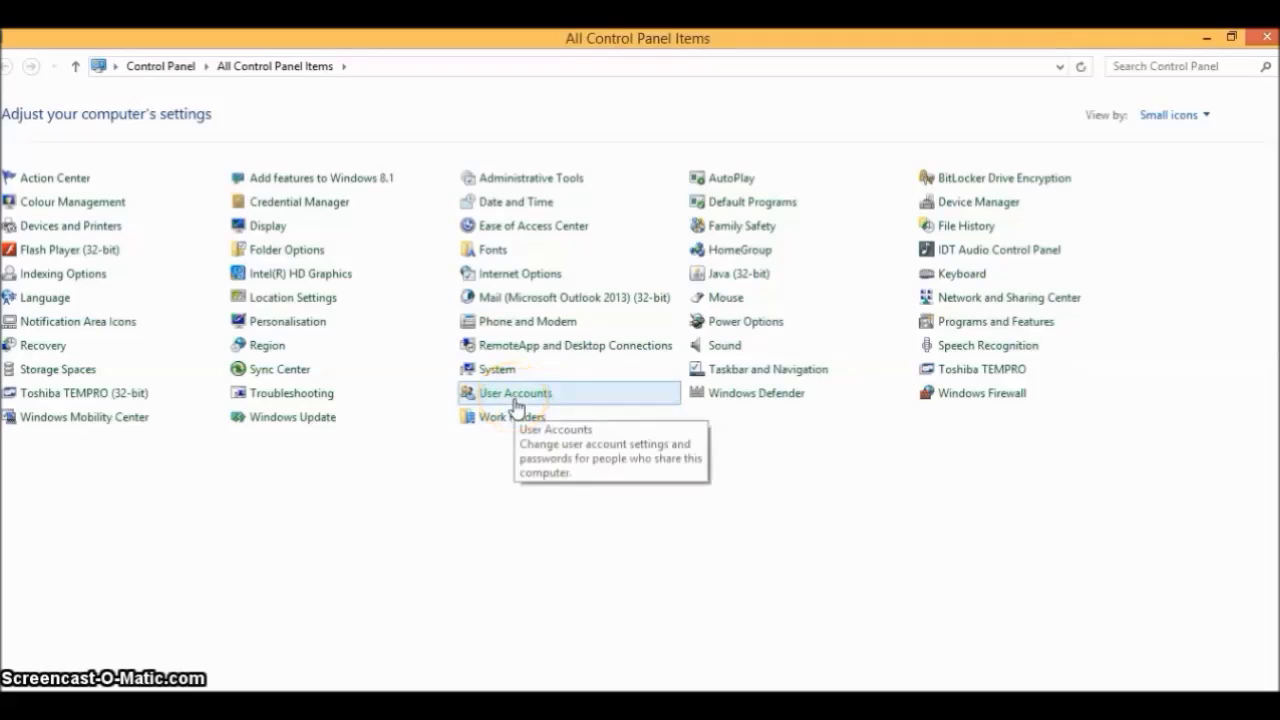
click(515, 395)
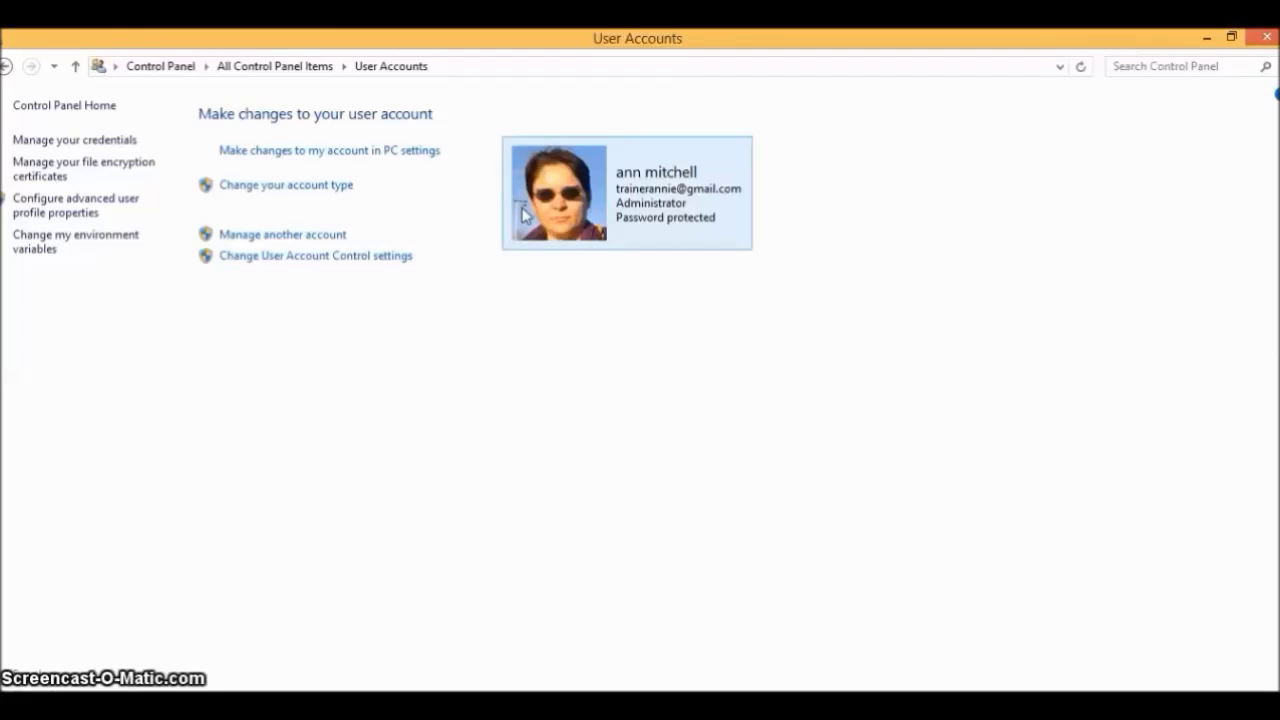
click(321, 239)
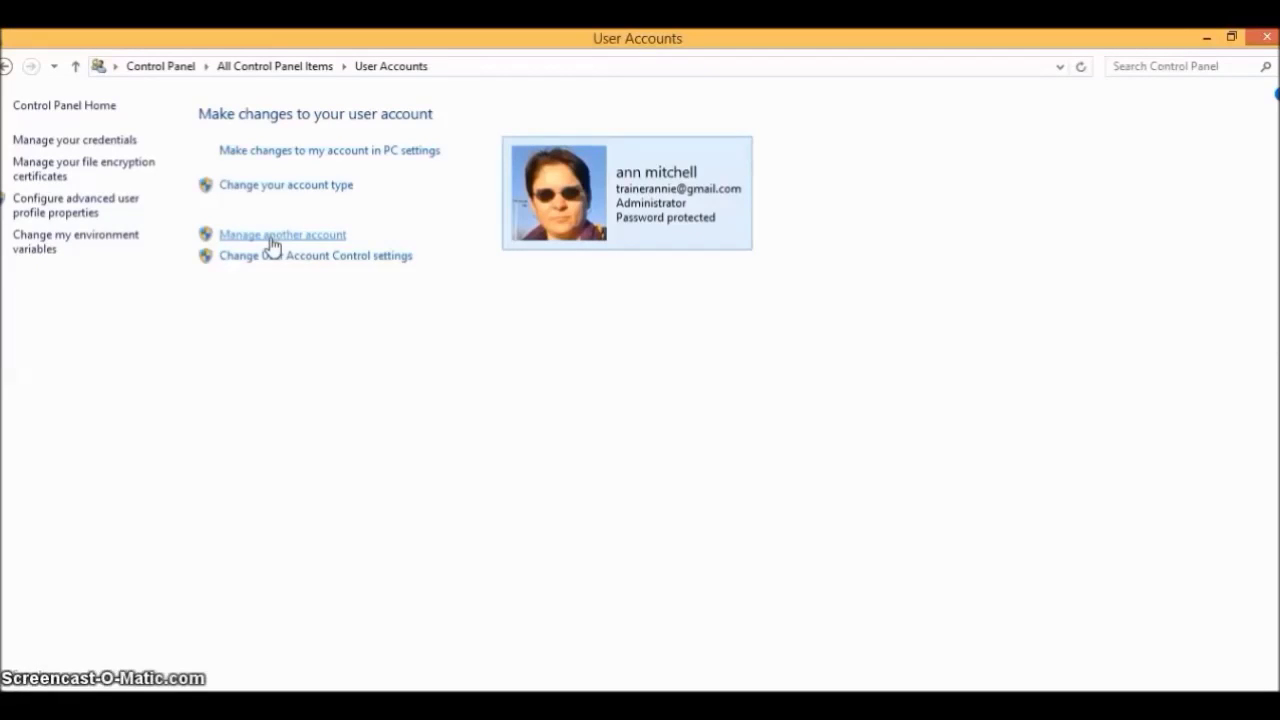
click(272, 236)
Follow 'Add a new user in PC settings' to reach the Other accounts page
click(408, 264)
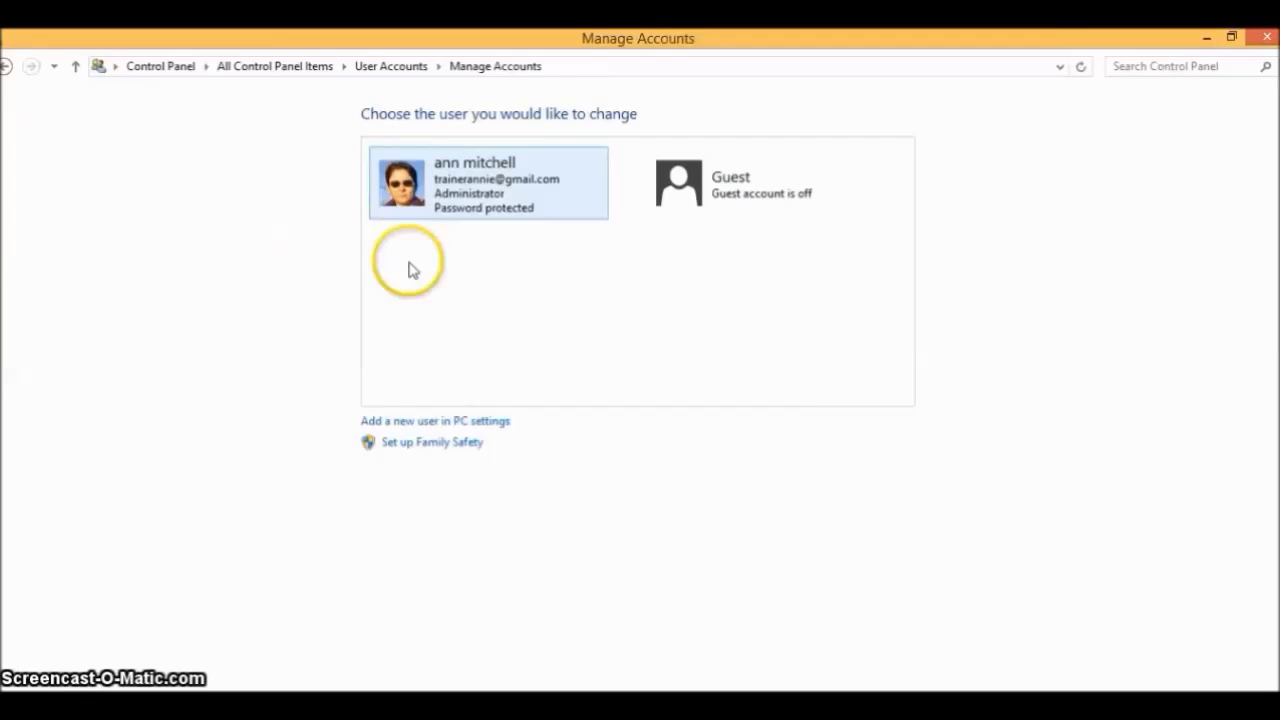
click(407, 240)
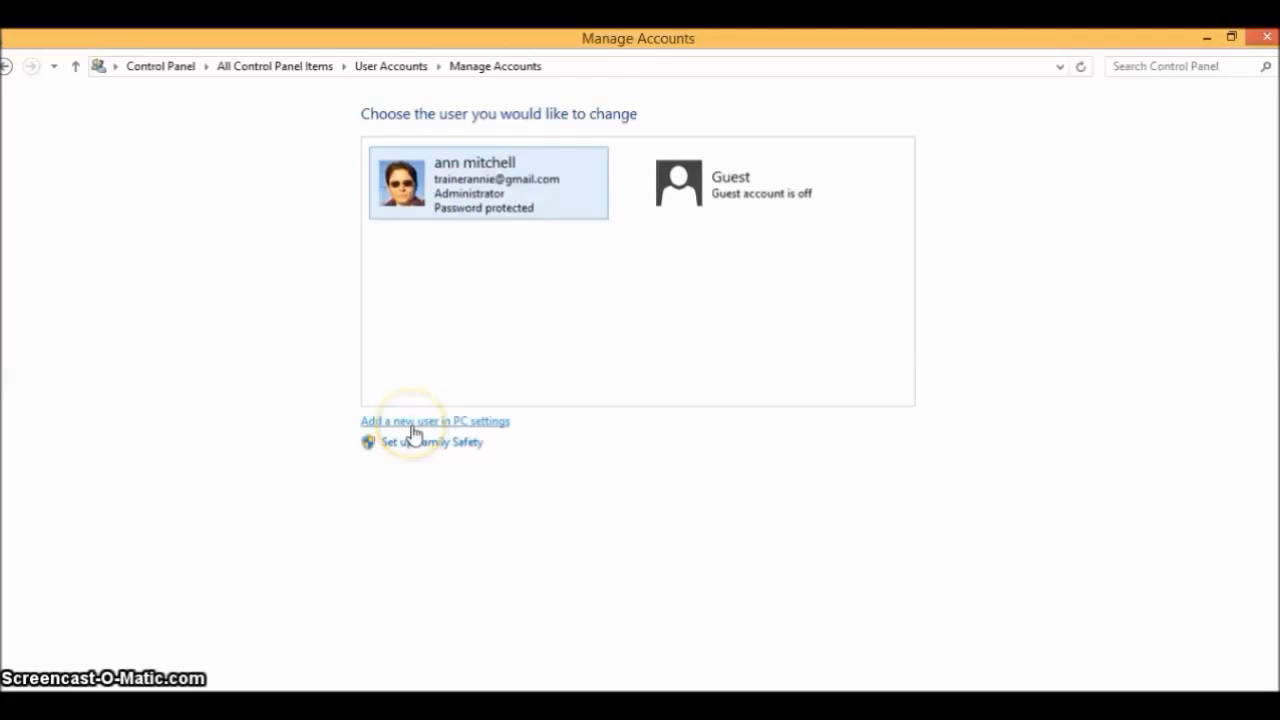
click(383, 430)
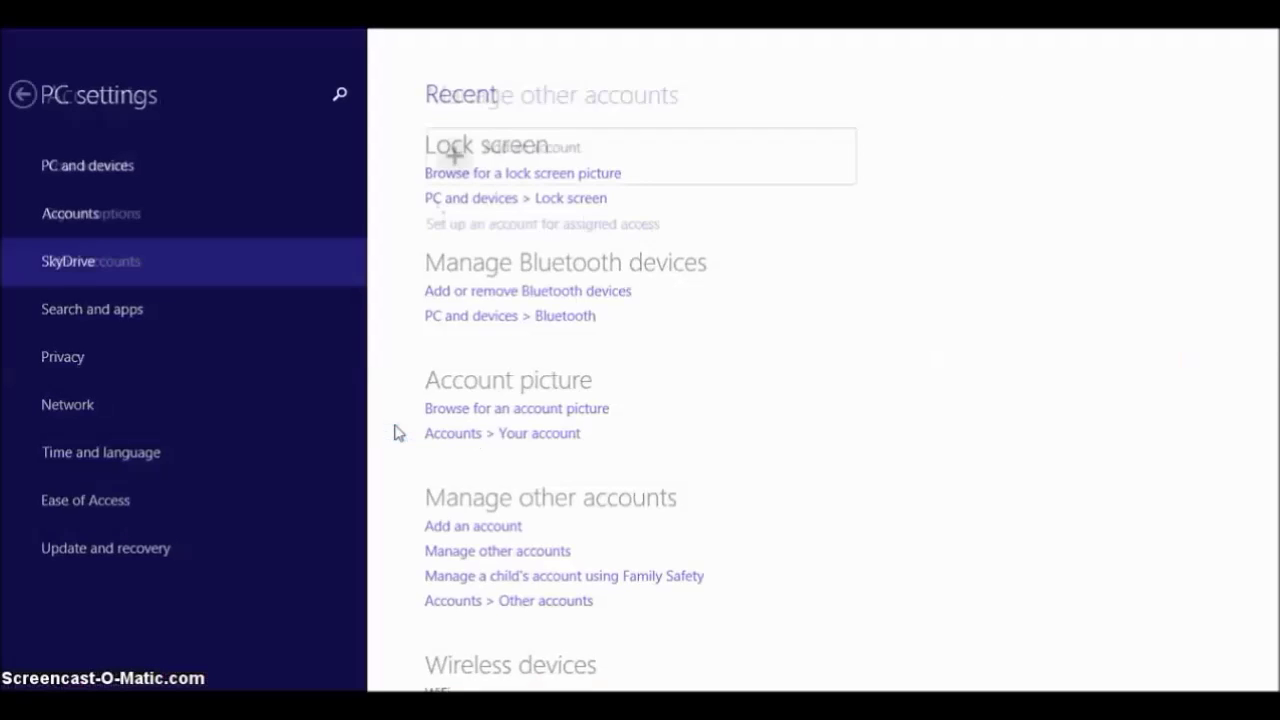
click(603, 410)
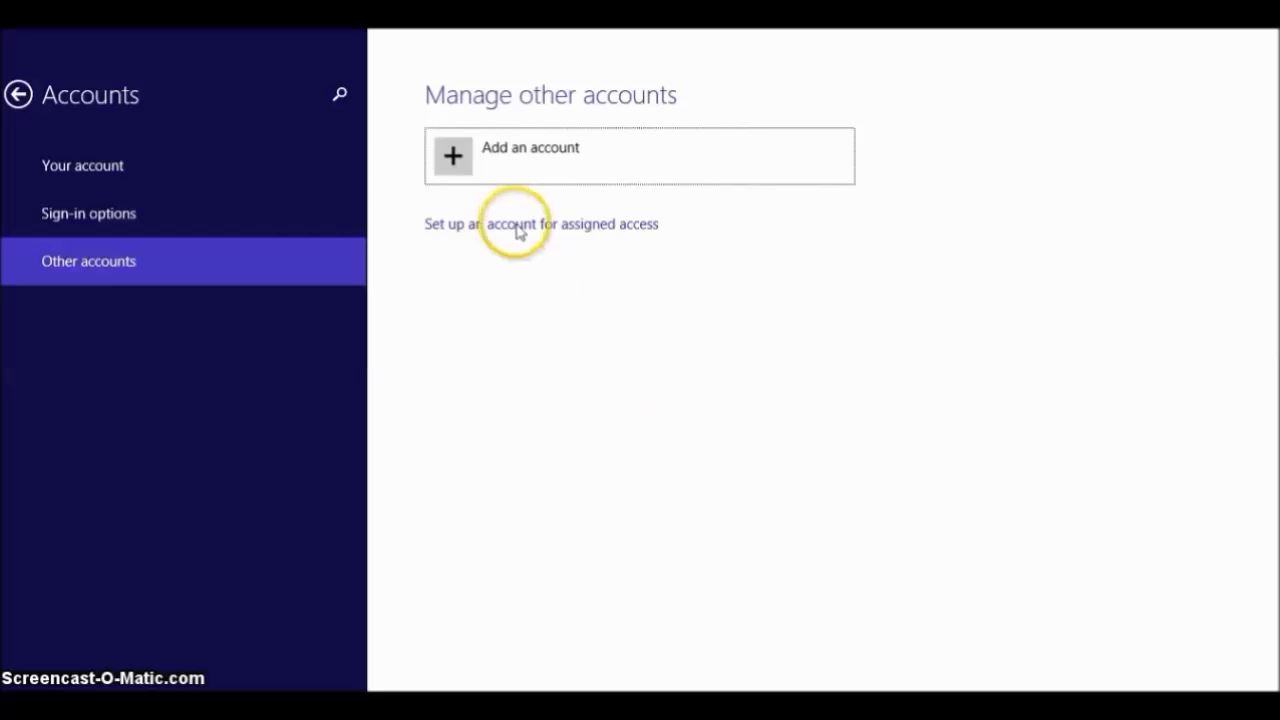
Choose Add an account, then pick 'Add a child's account'
click(470, 165)
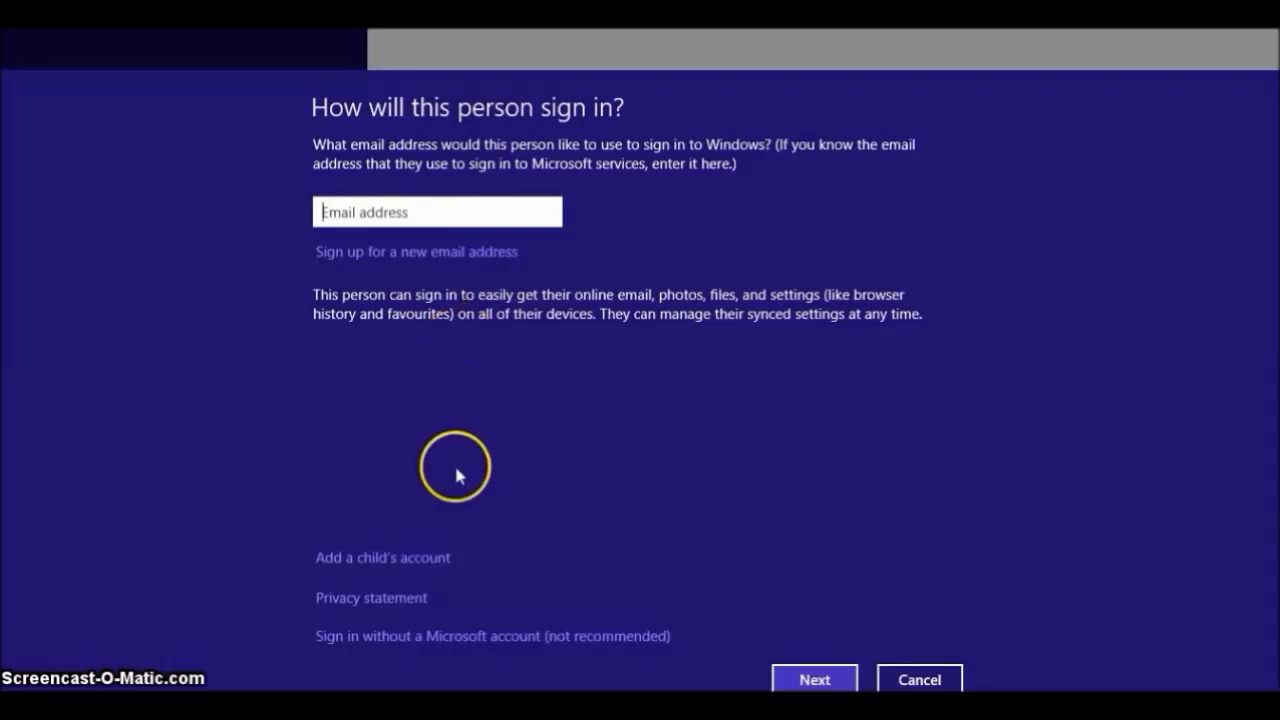
click(395, 558)
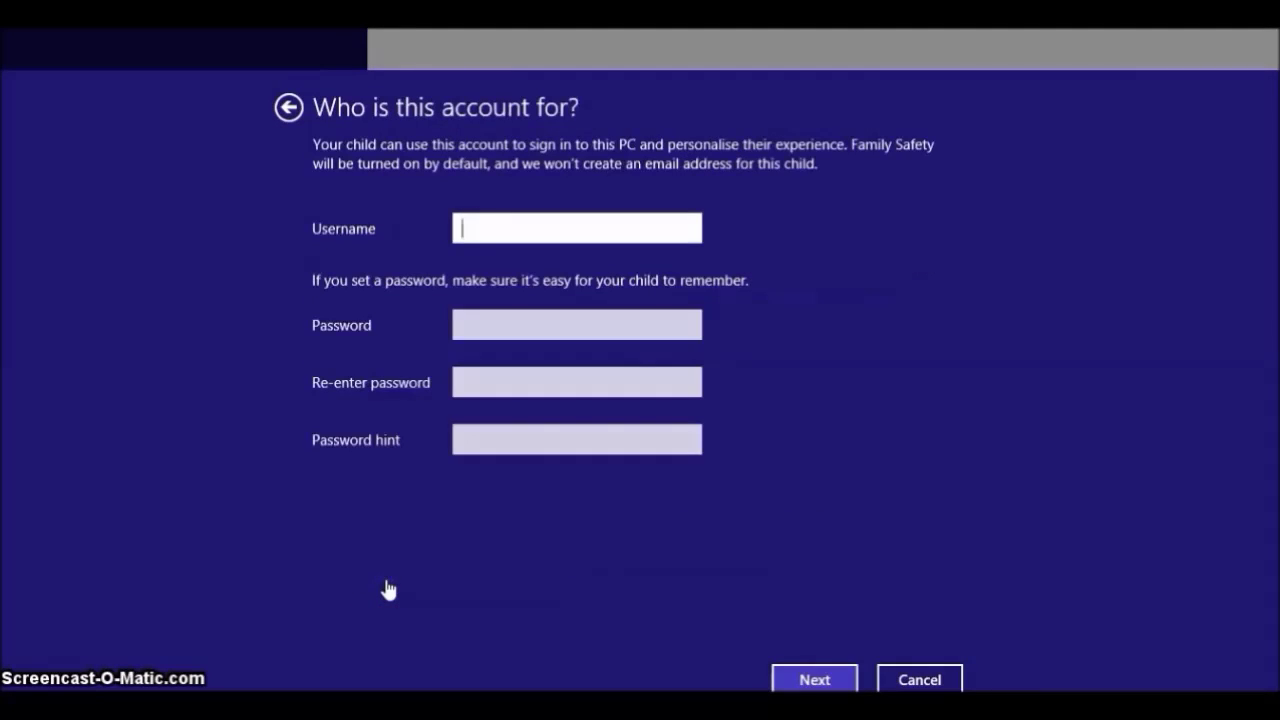
Create the local child account with username 'kids' and a password
click(457, 232)
text(kids)
click(501, 317)
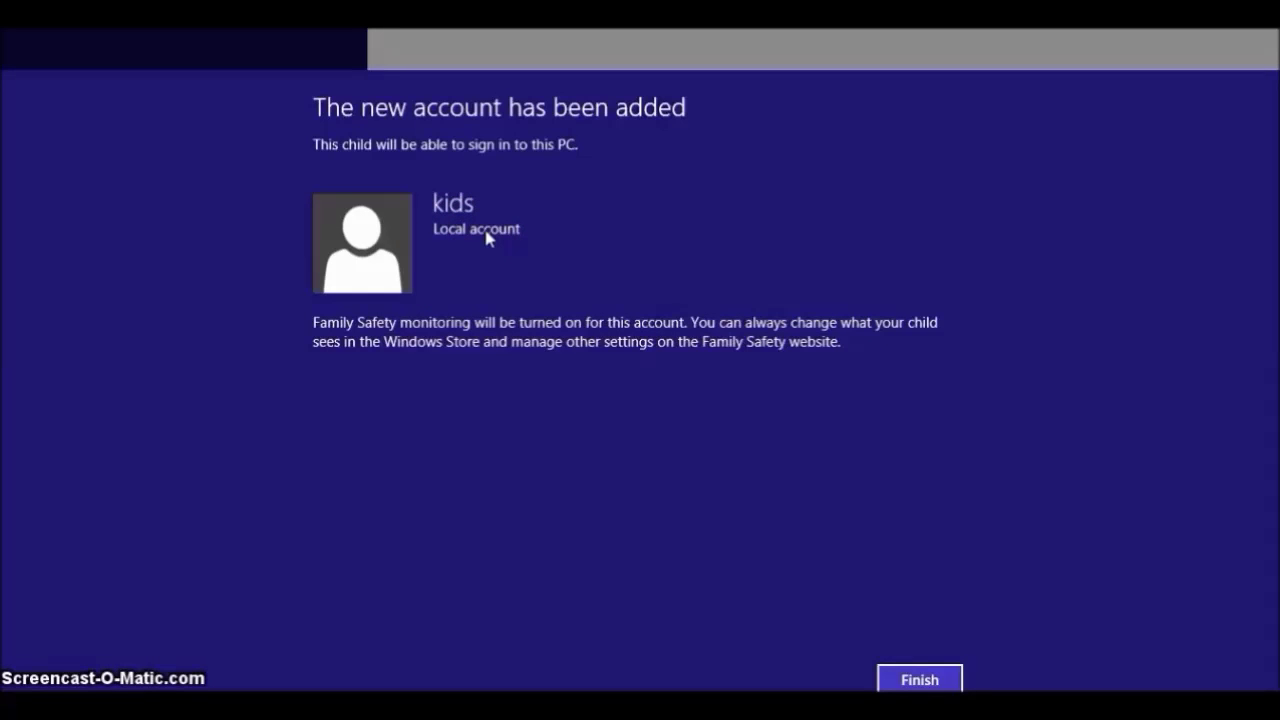
click(933, 680)
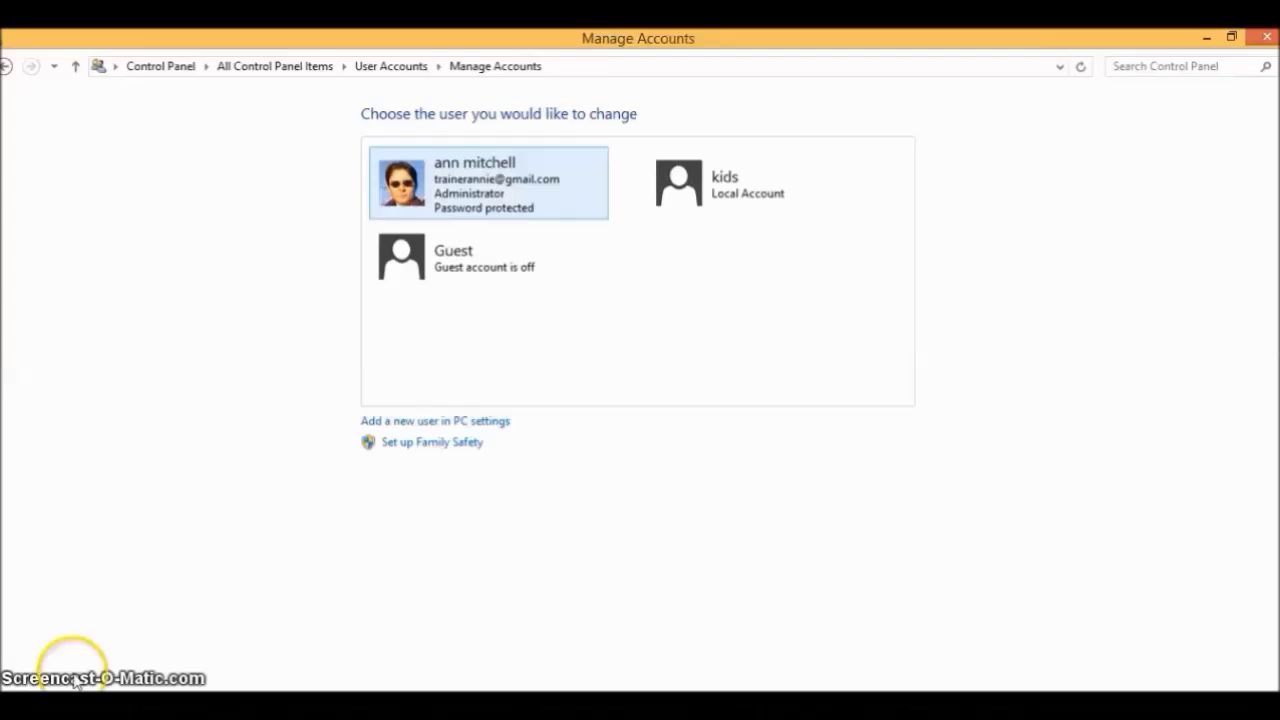
Open the kids account's settings from Manage Accounts
click(728, 190)
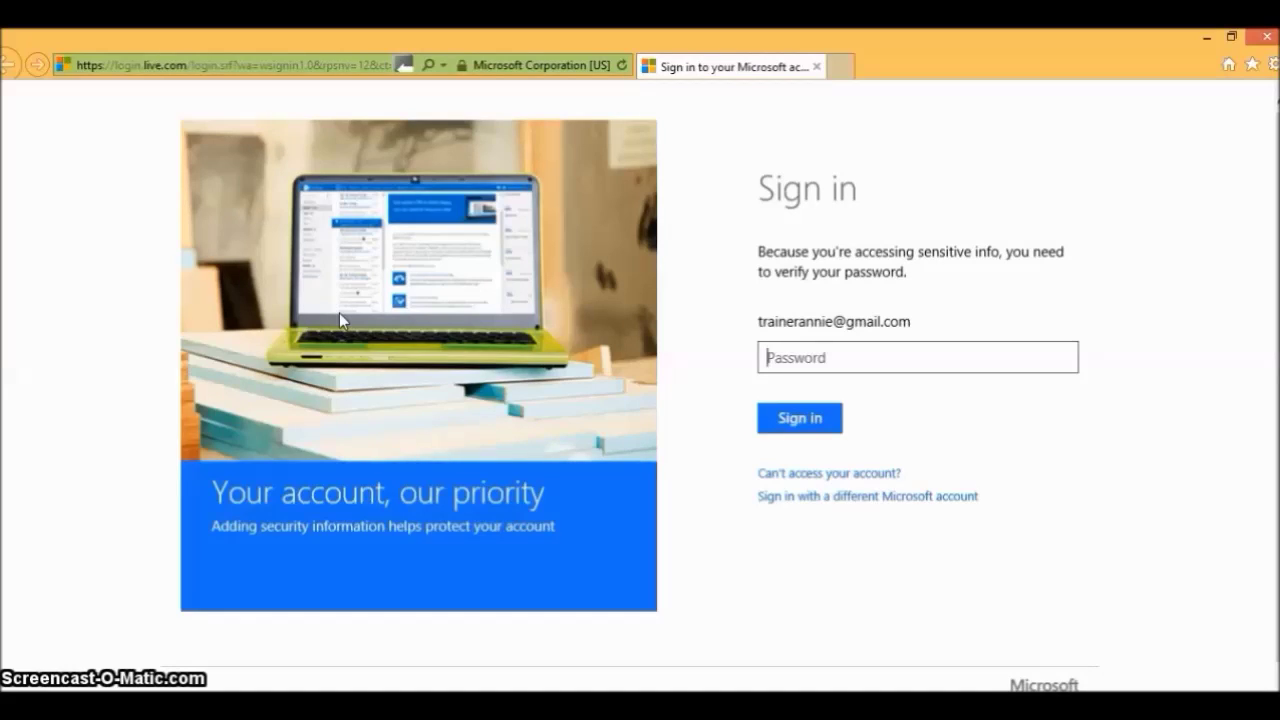
Verify the parent's Microsoft account password and open the Kids child's settings
text(••••••••)
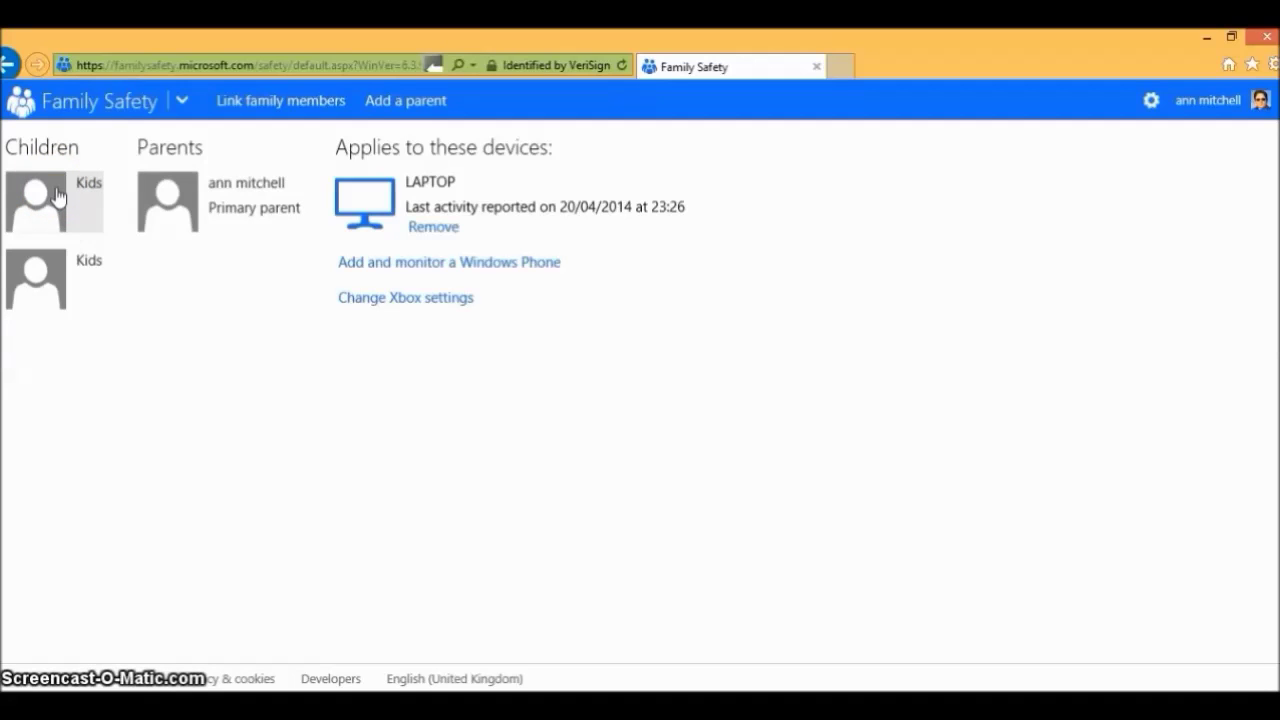
click(37, 287)
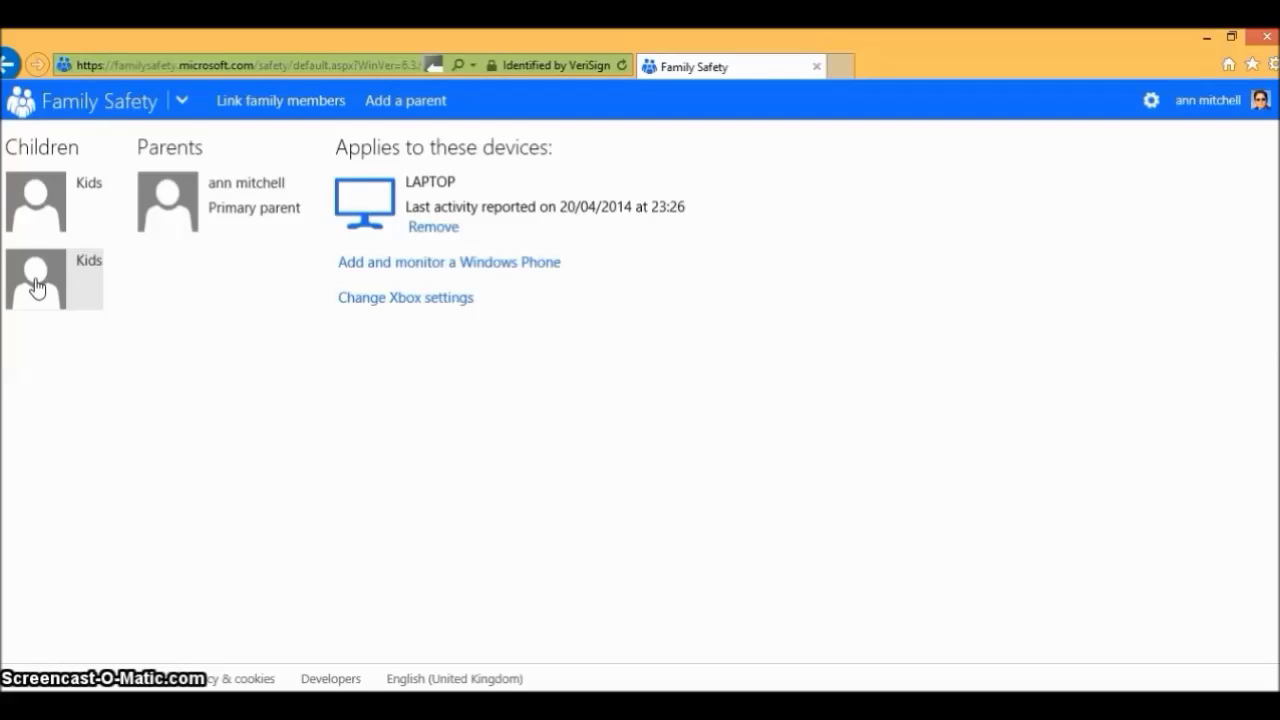
Open Kids's settings and view its web activity and PC activity reports
click(37, 287)
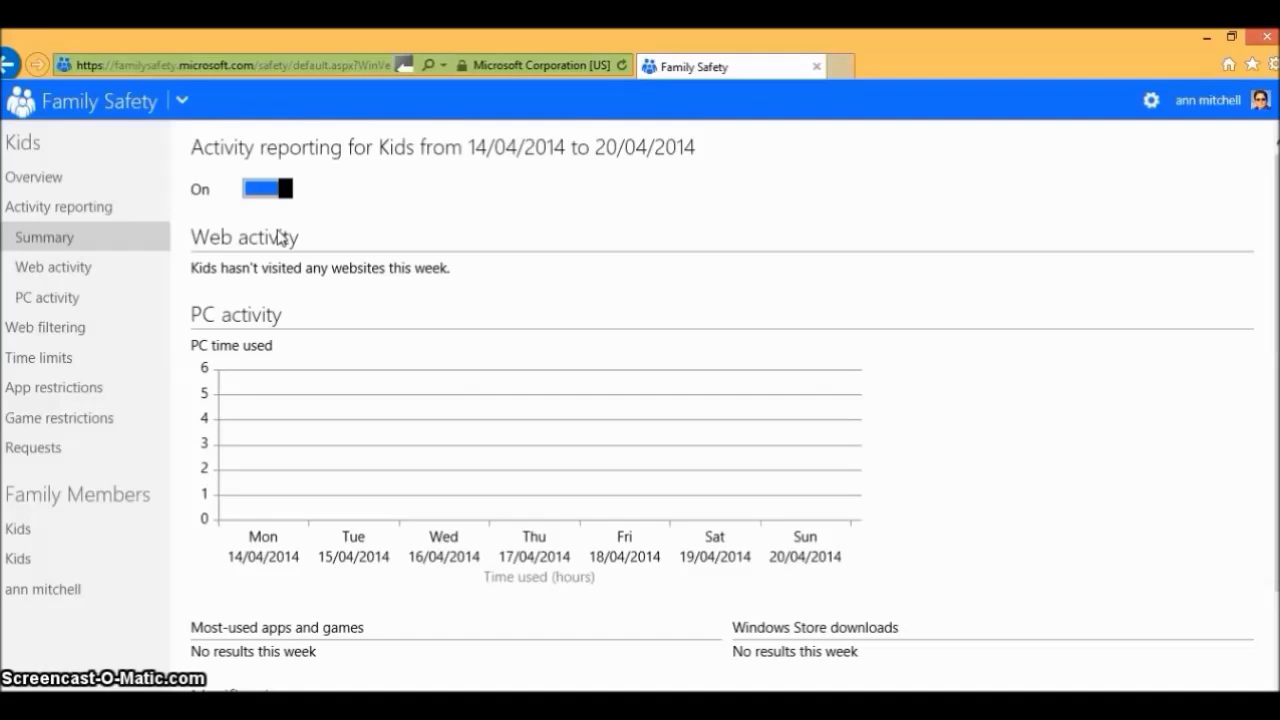
click(155, 268)
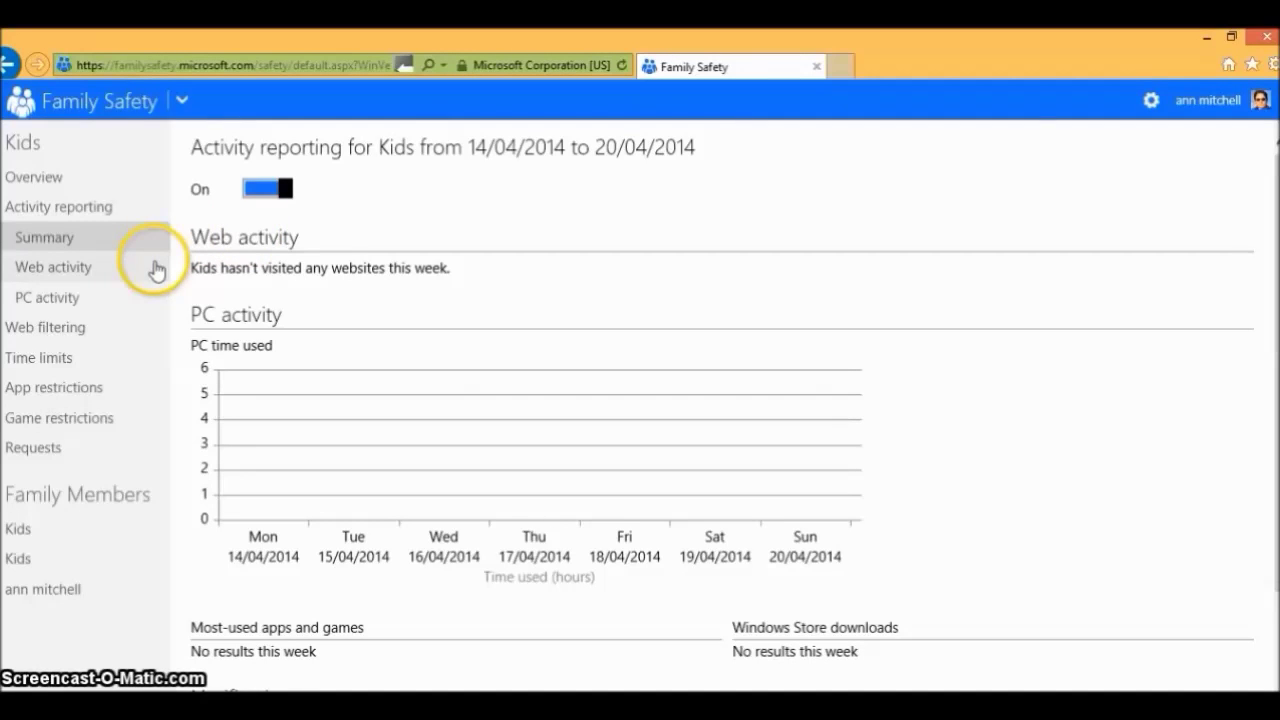
click(57, 281)
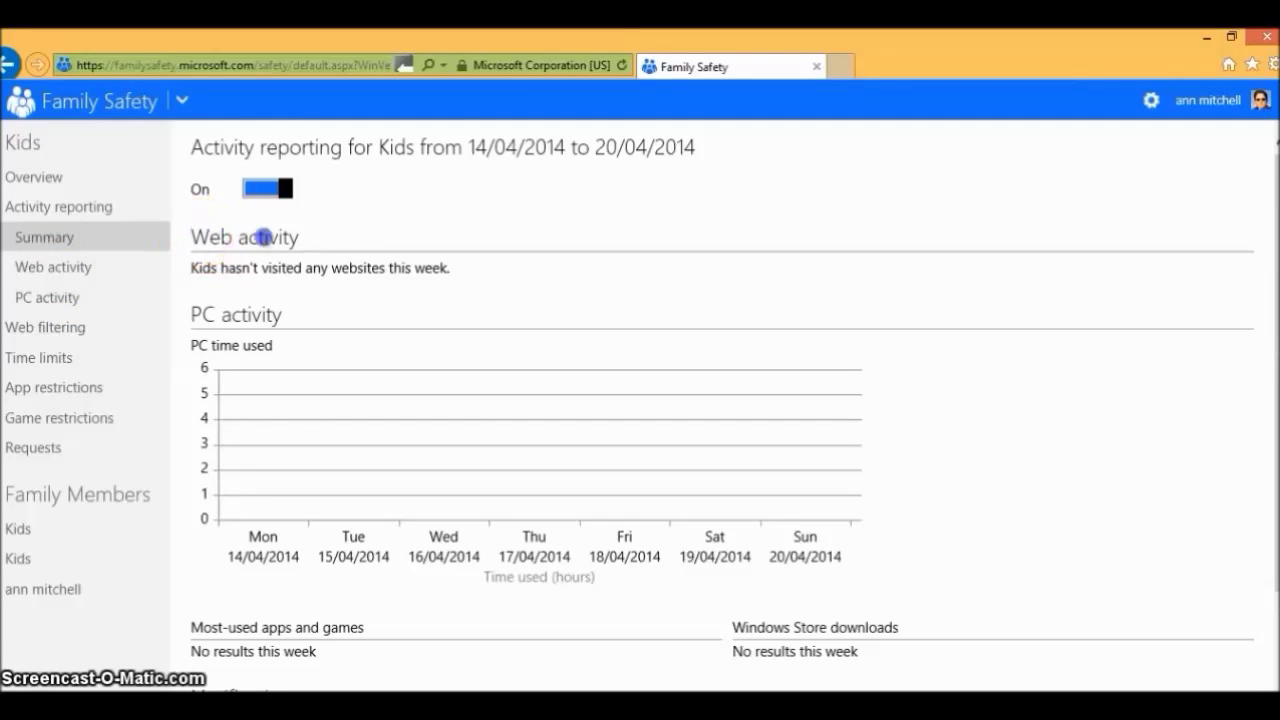
triple_click(262, 237)
drag(184, 314, 288, 314)
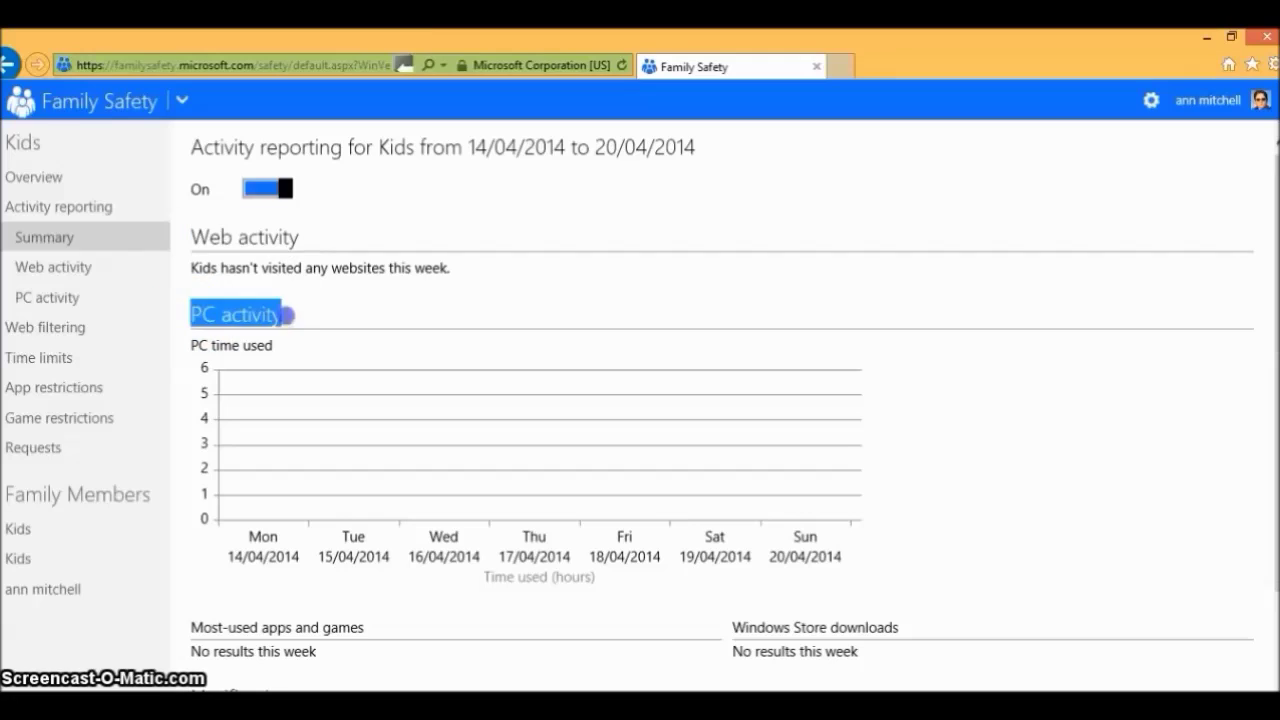
click(83, 270)
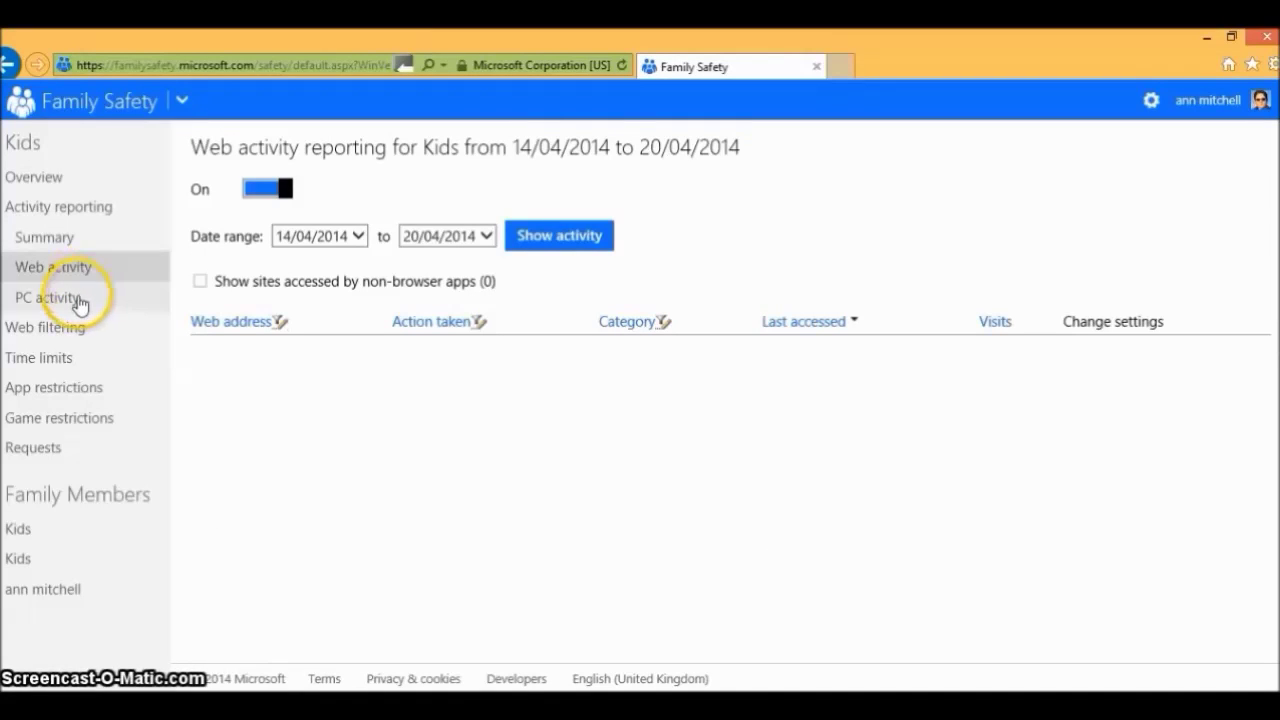
click(78, 302)
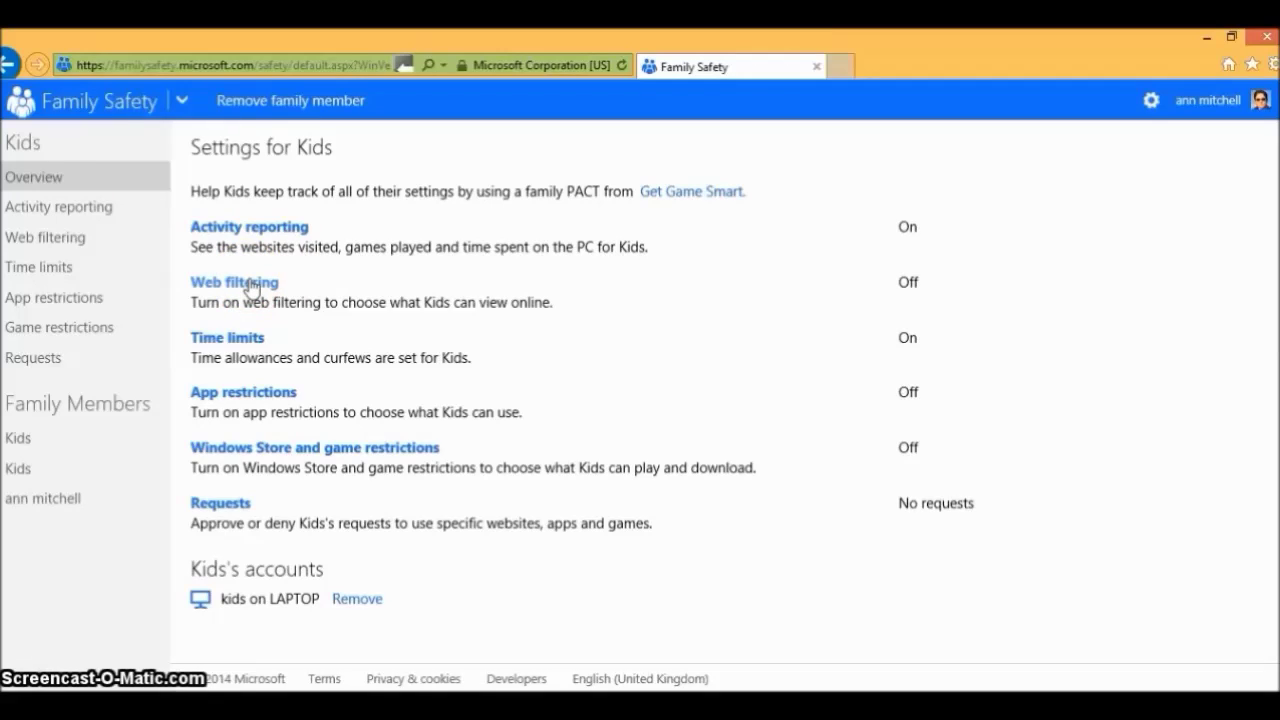
Switch web filtering on for Kids at the 'Designed for children' restriction level
click(251, 287)
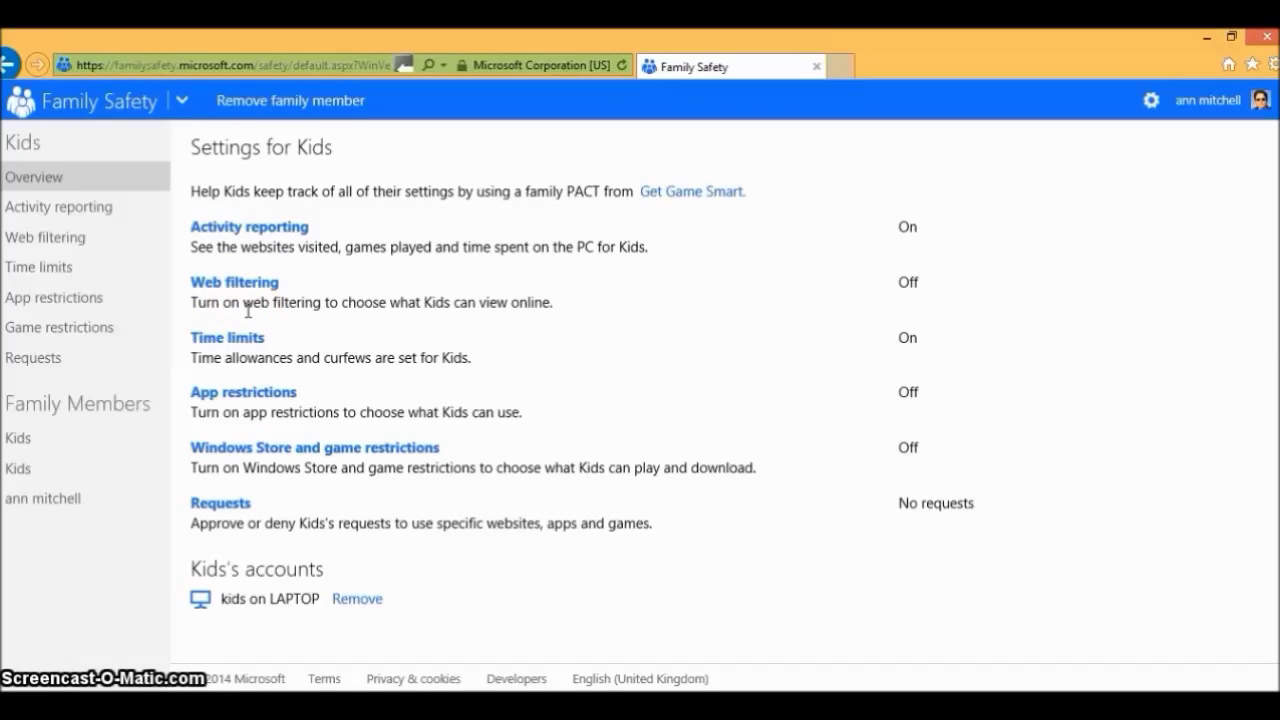
click(222, 287)
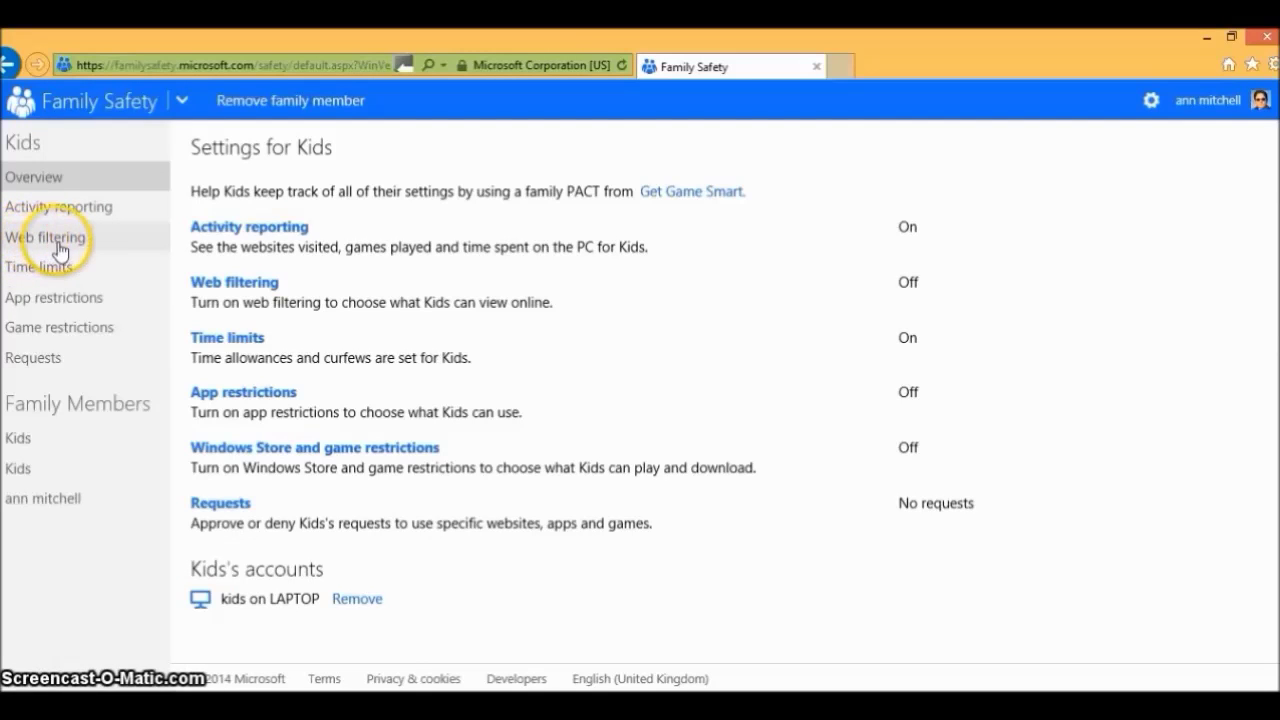
click(230, 283)
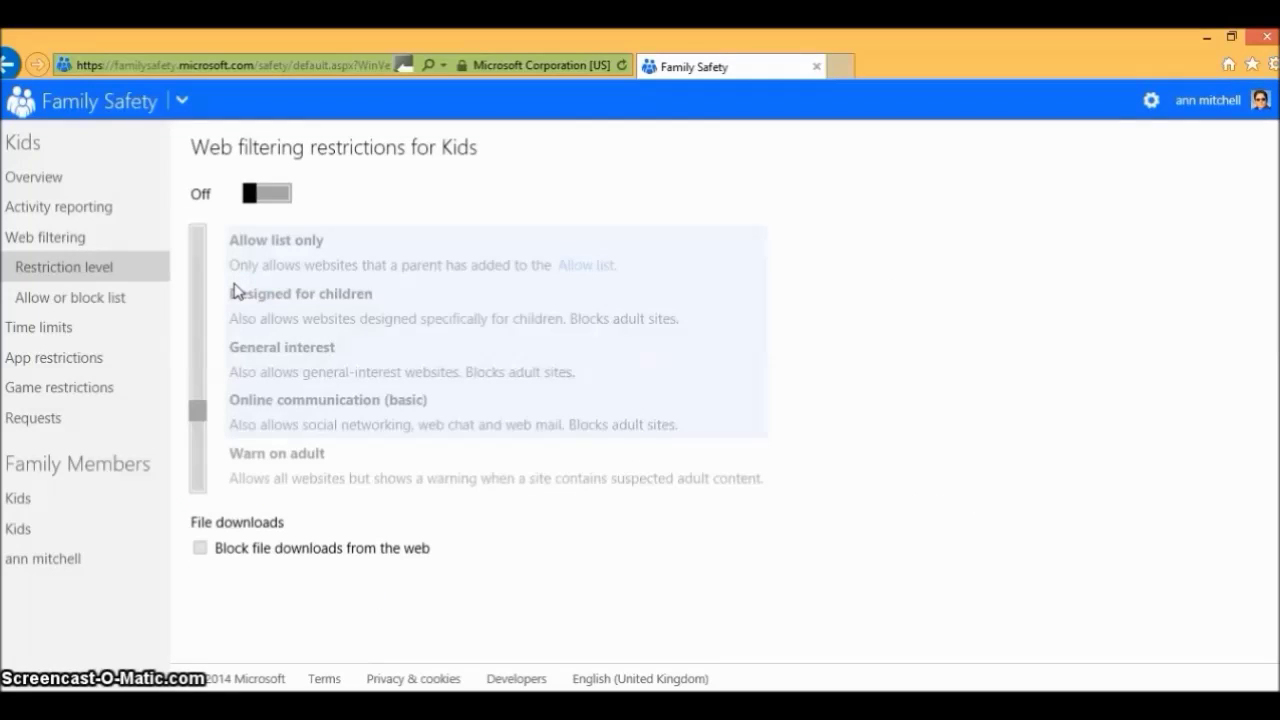
click(249, 196)
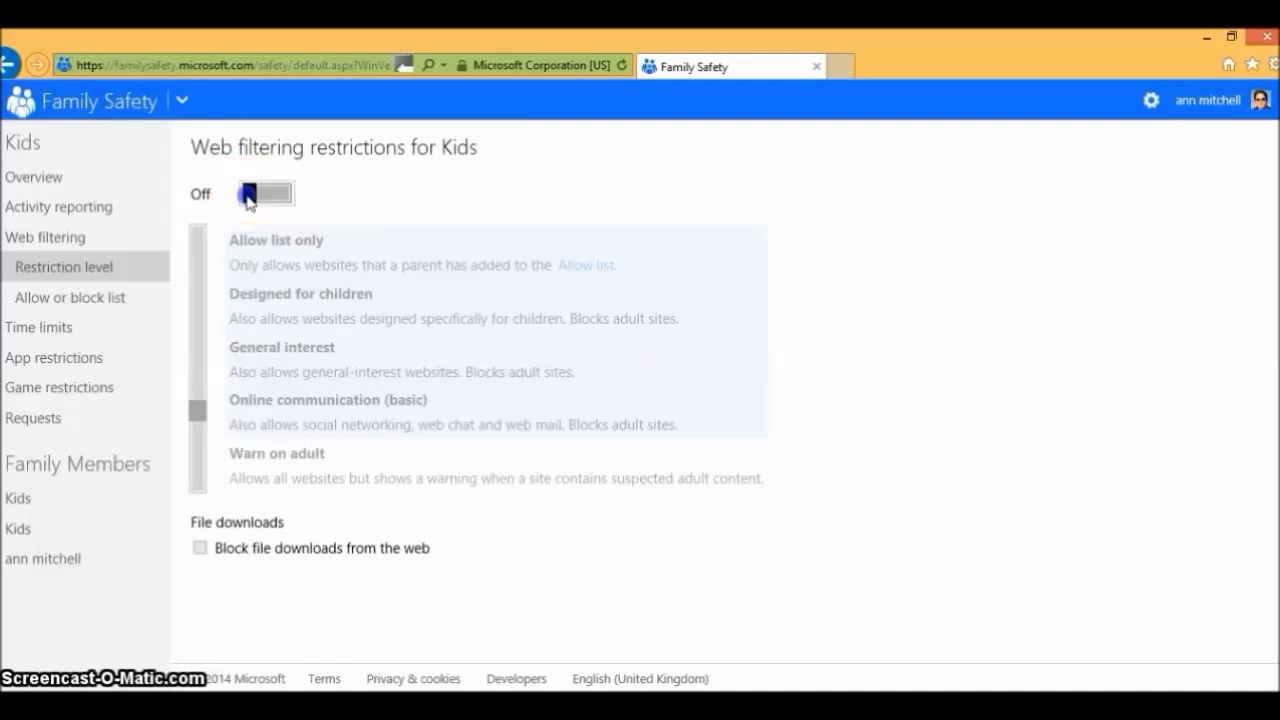
drag(249, 196, 286, 198)
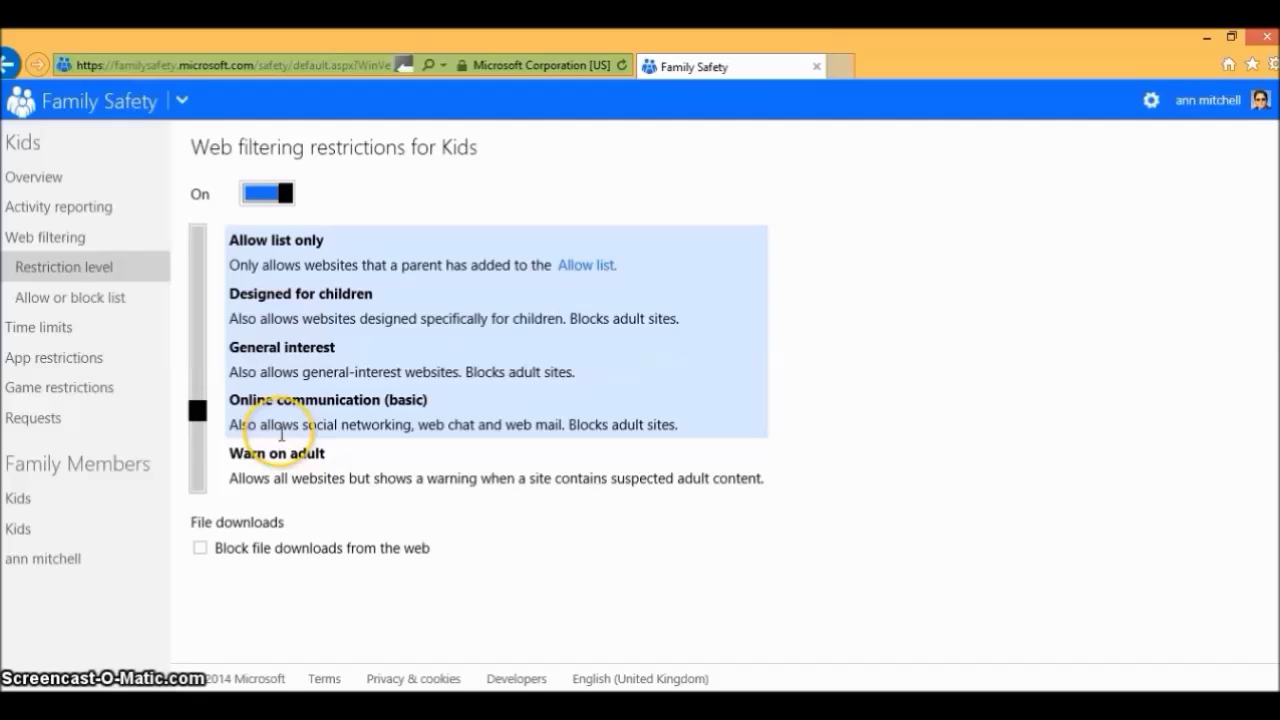
click(207, 305)
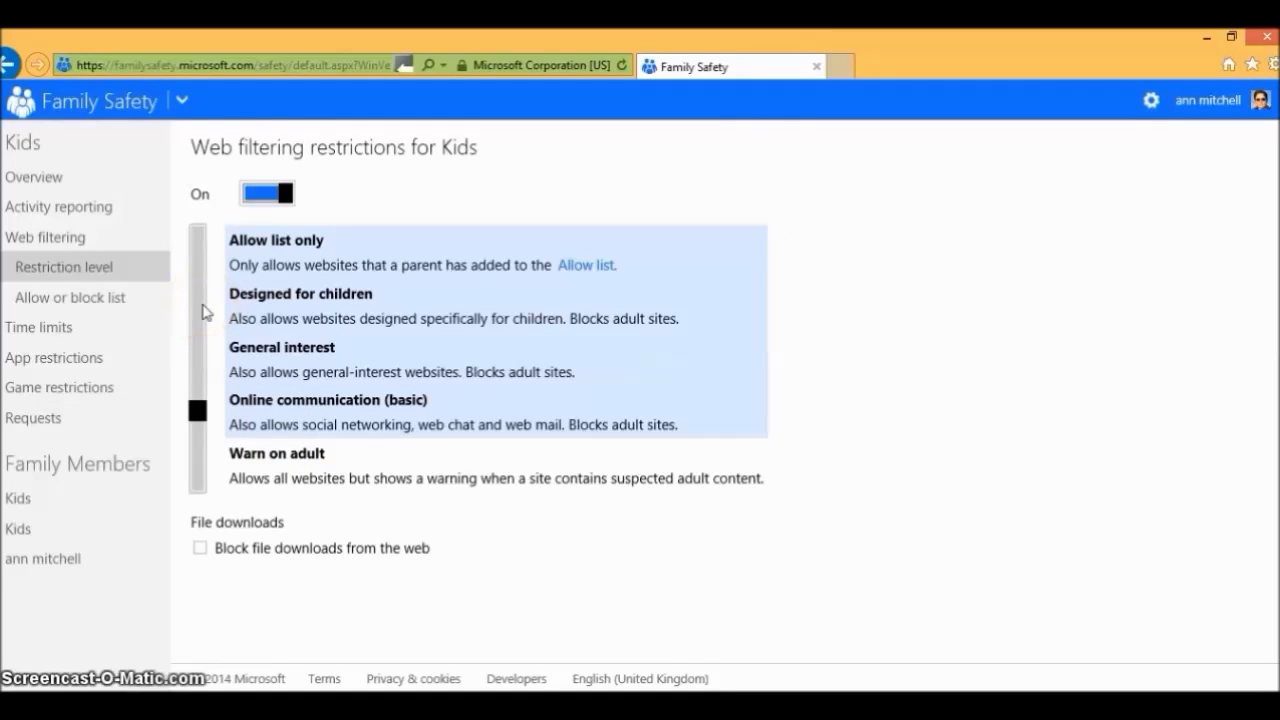
click(252, 310)
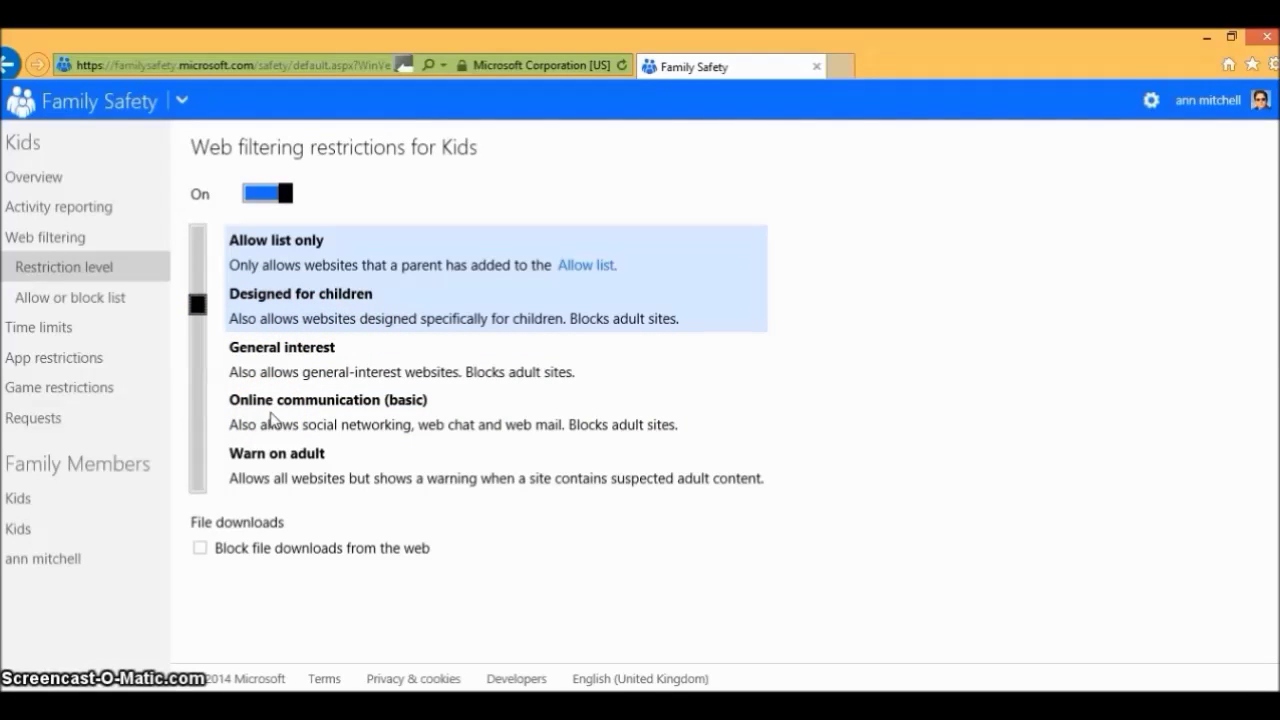
click(309, 416)
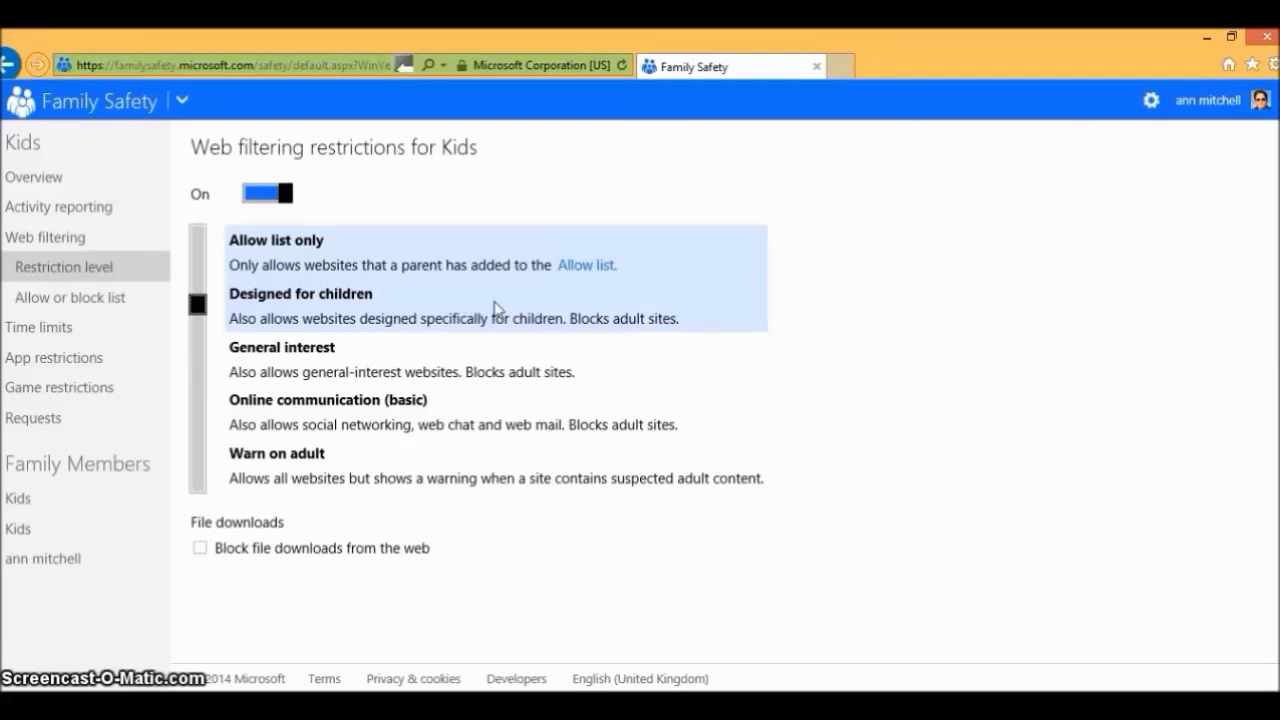
click(75, 303)
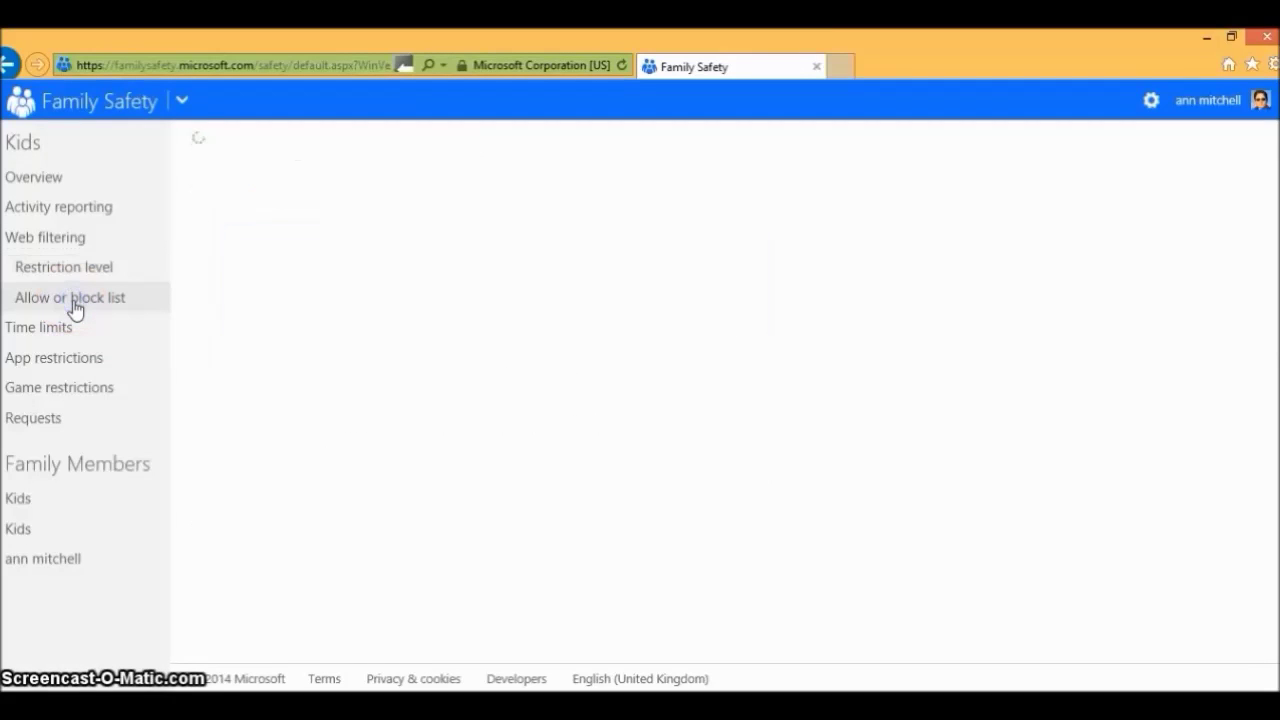
Leave the website allow and block lists empty and move on to Kids's time limits
click(268, 344)
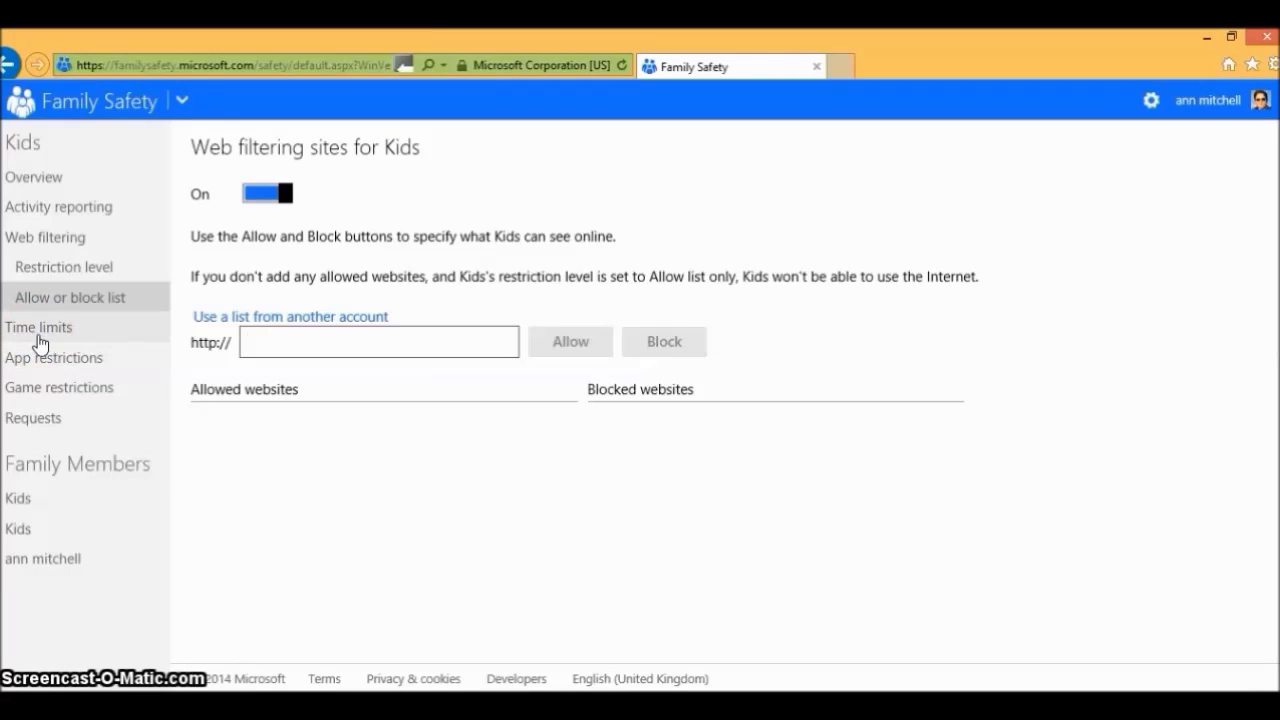
click(38, 337)
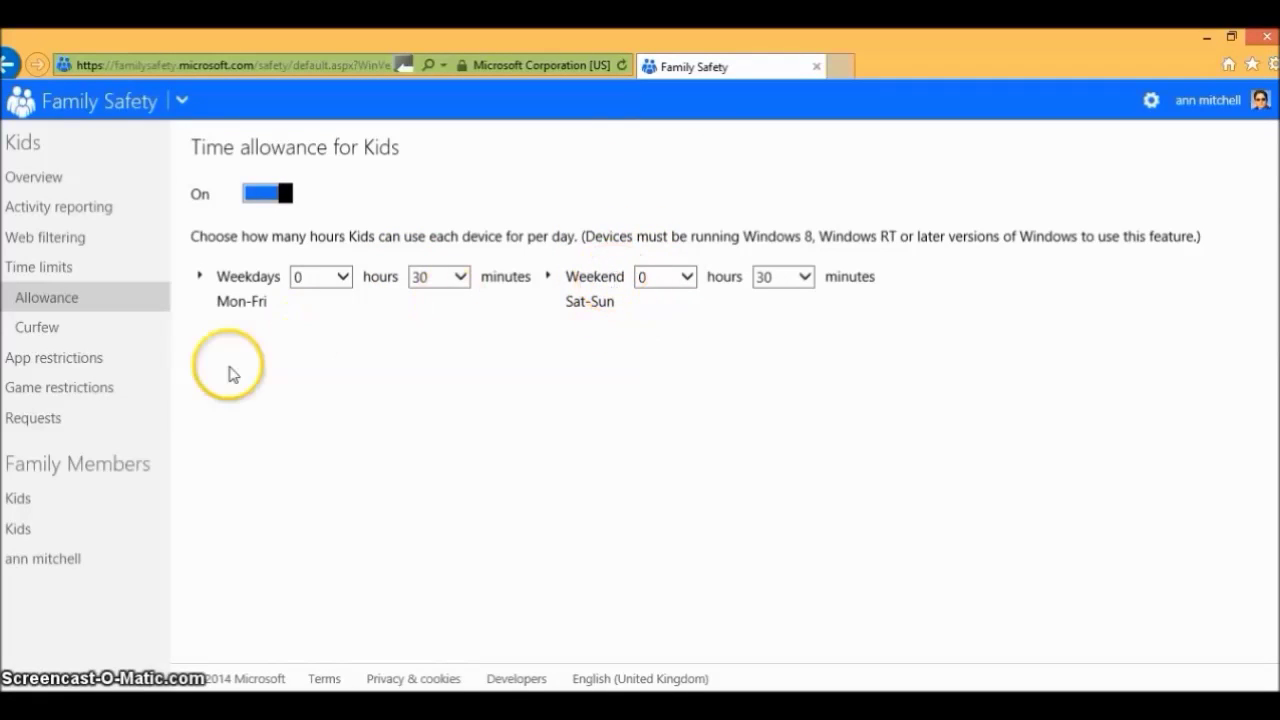
Open Kids's Curfew hours page in Family Safety
click(50, 340)
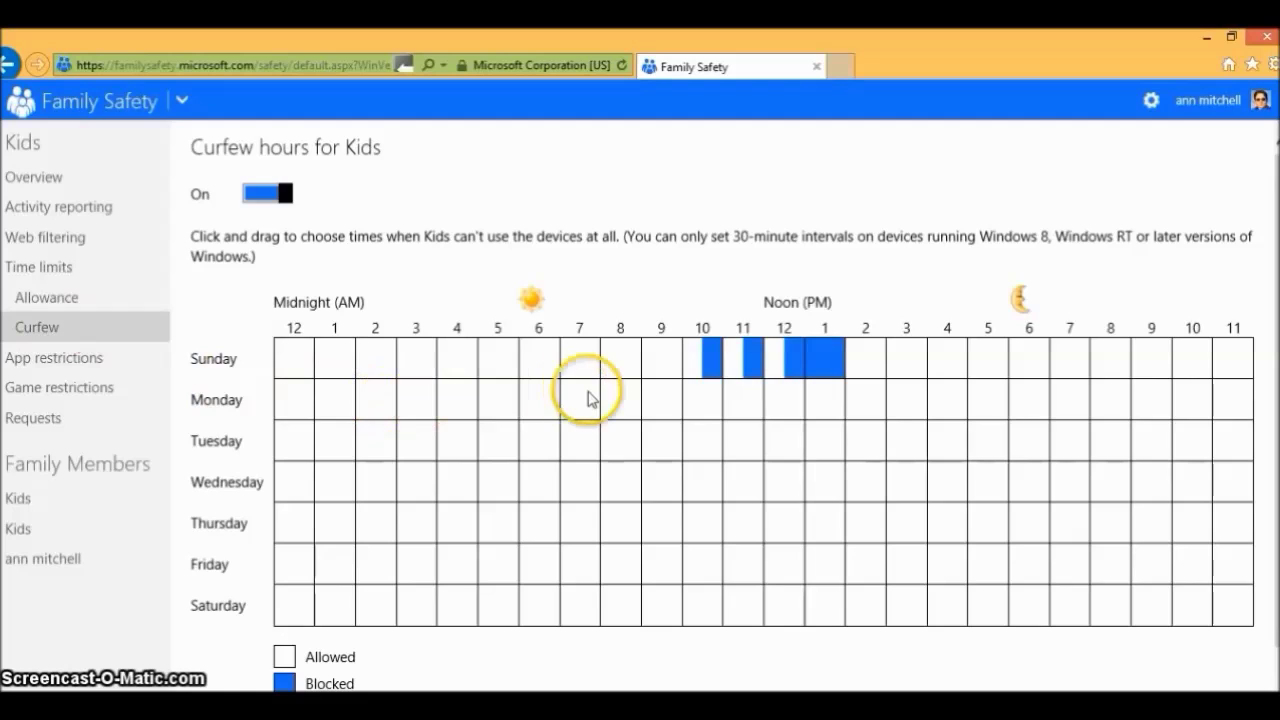
Block Sunday 4–7 AM and unblock the Sunday late-morning and early-afternoon slots
click(545, 361)
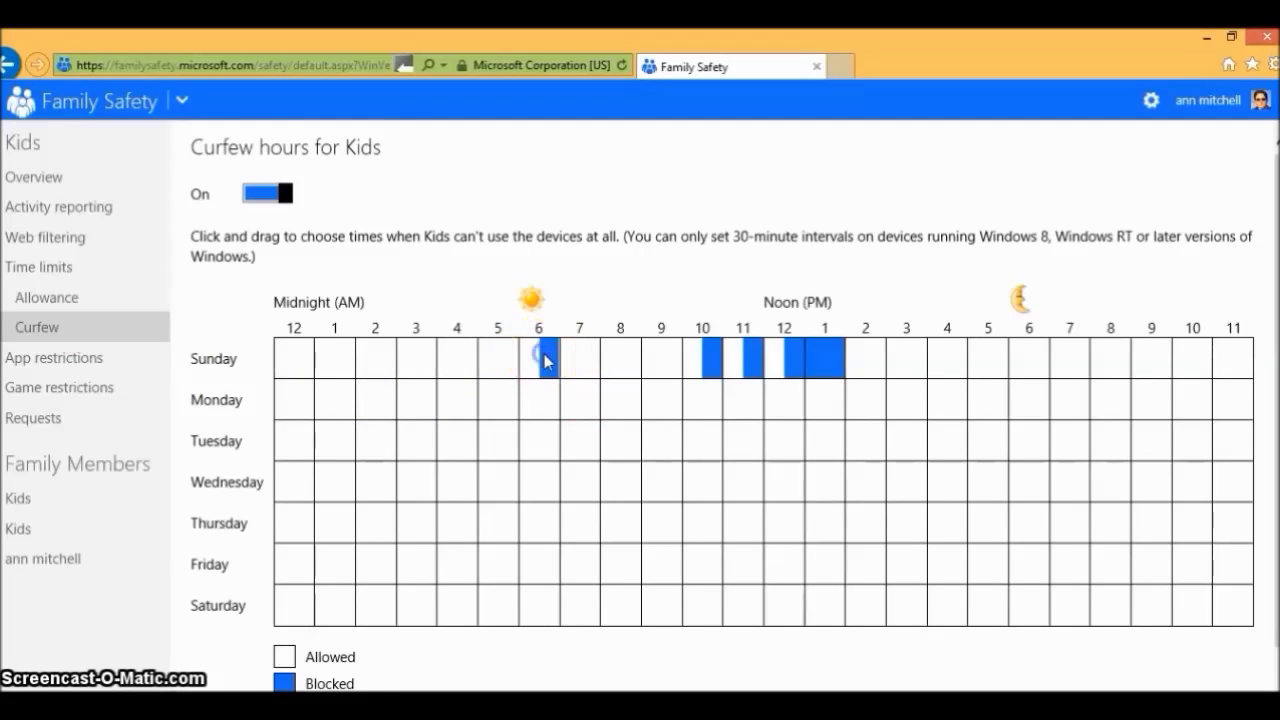
click(532, 362)
drag(503, 364, 455, 364)
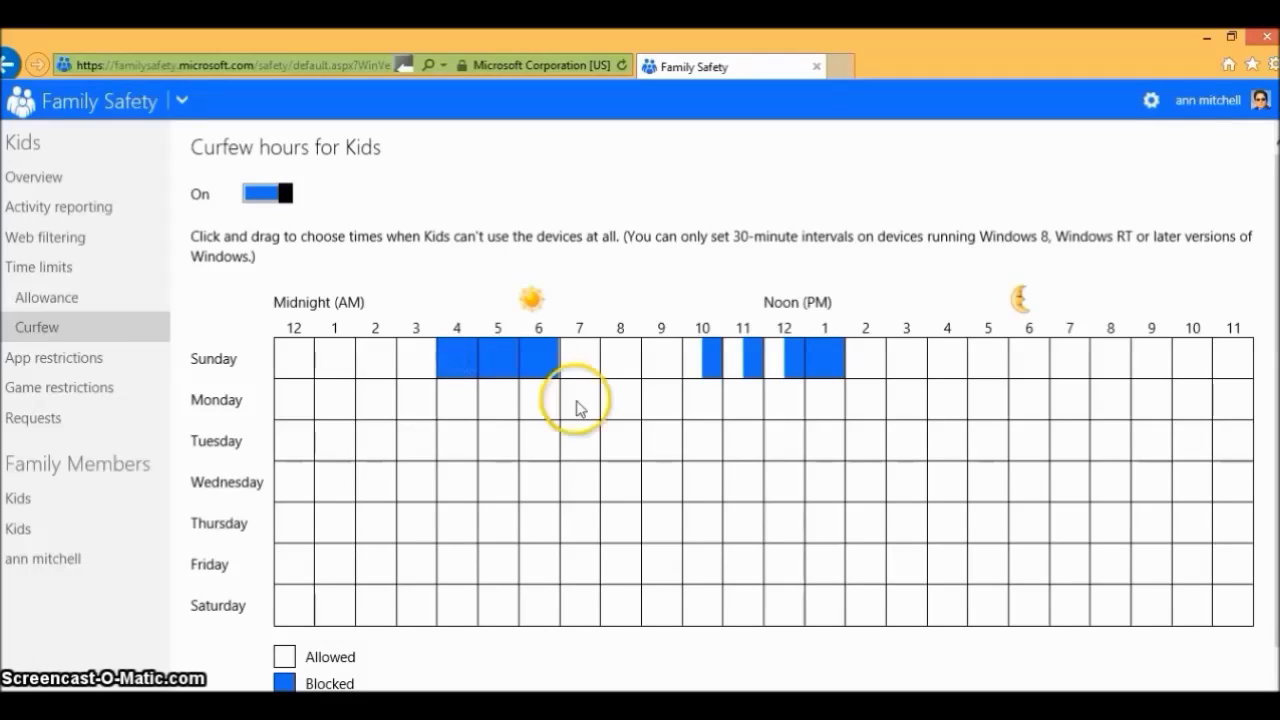
click(712, 365)
click(754, 363)
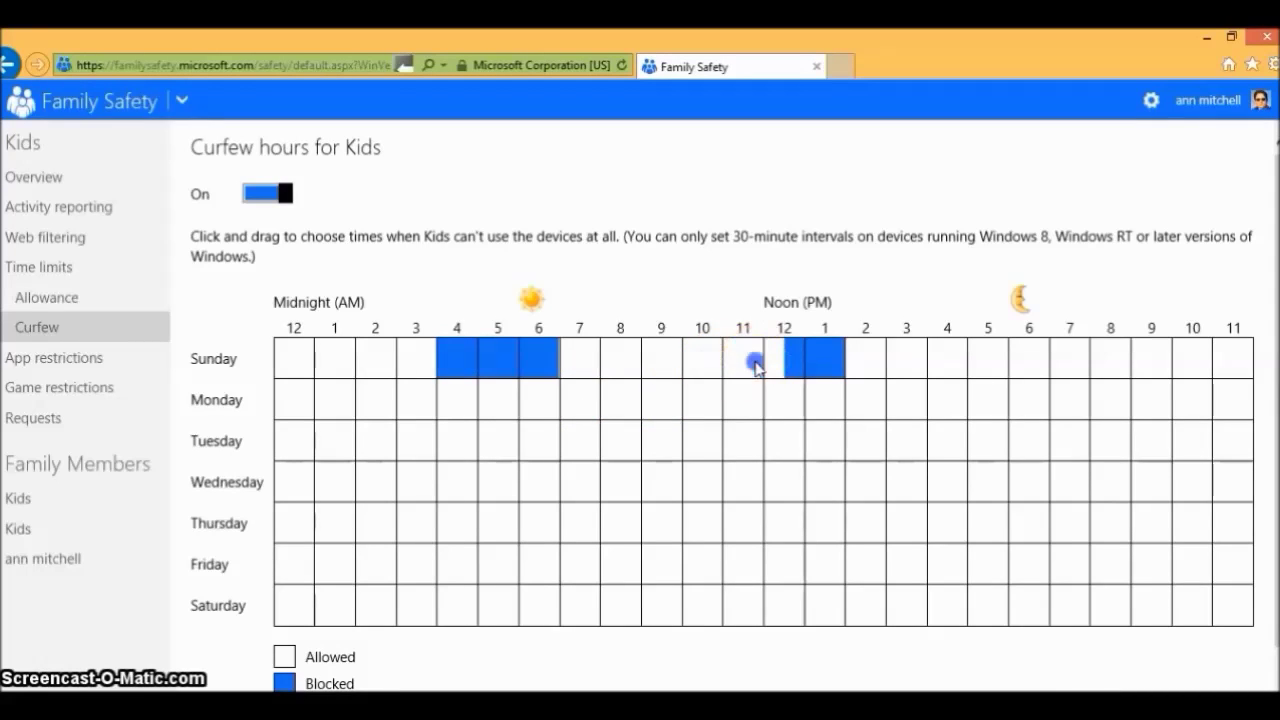
click(791, 360)
click(815, 369)
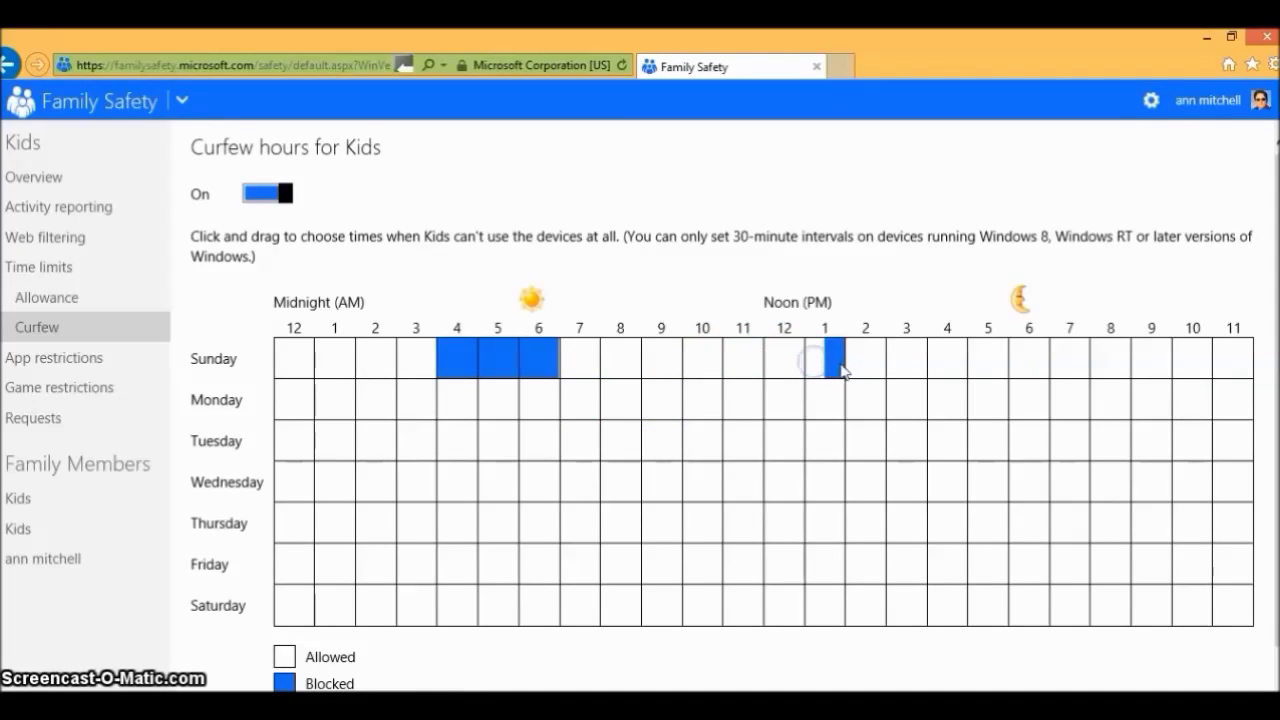
click(834, 363)
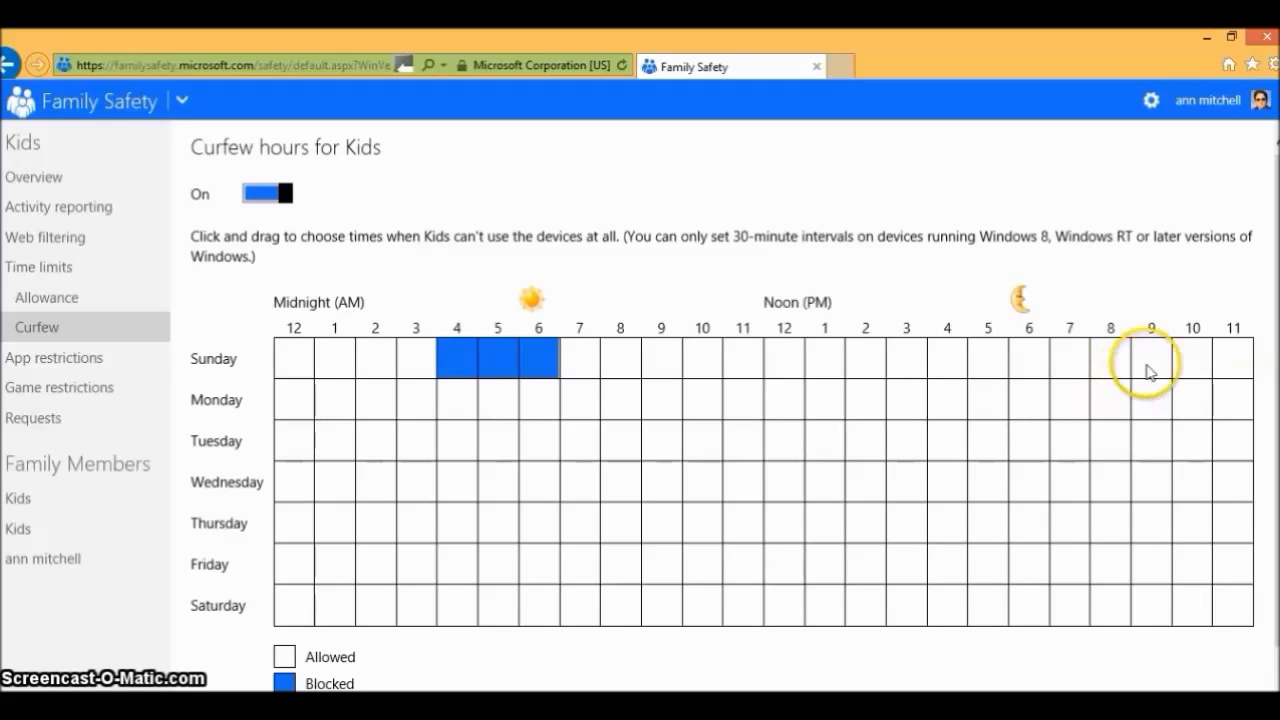
Block Sunday from 9:30 PM onward and extend the morning block back to midnight
drag(1157, 367, 1250, 370)
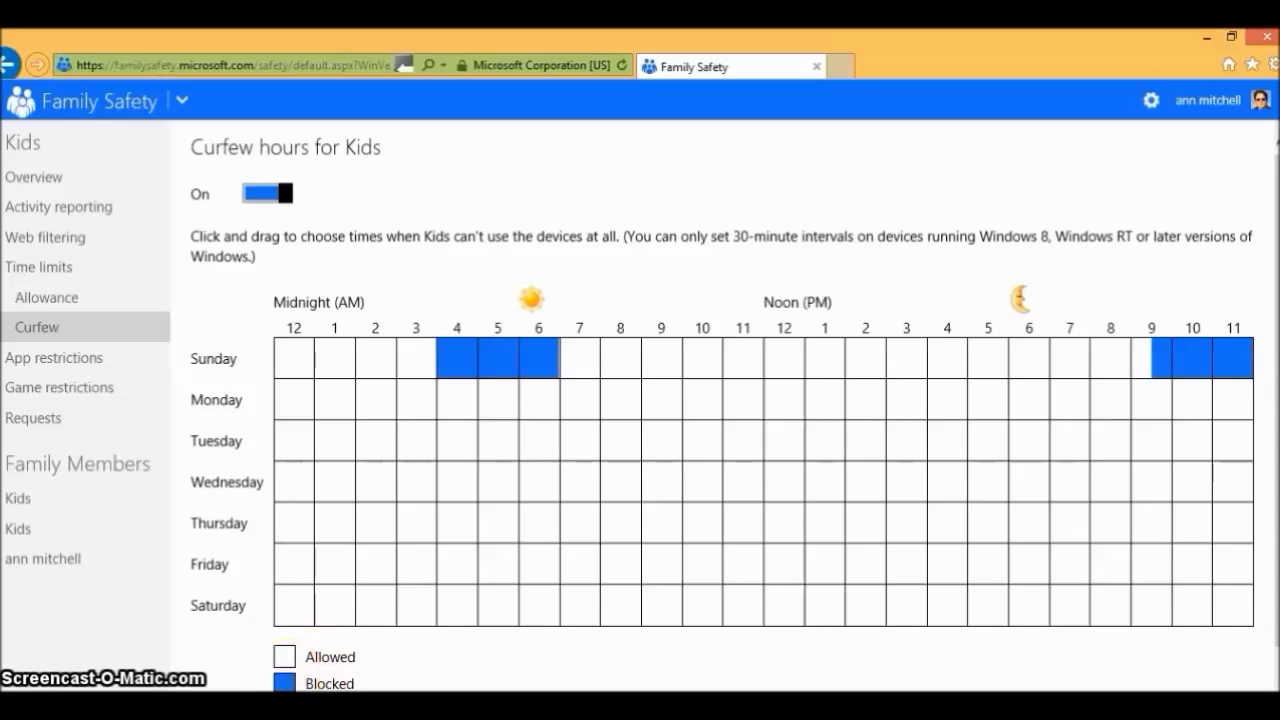
click(424, 362)
drag(406, 367, 290, 362)
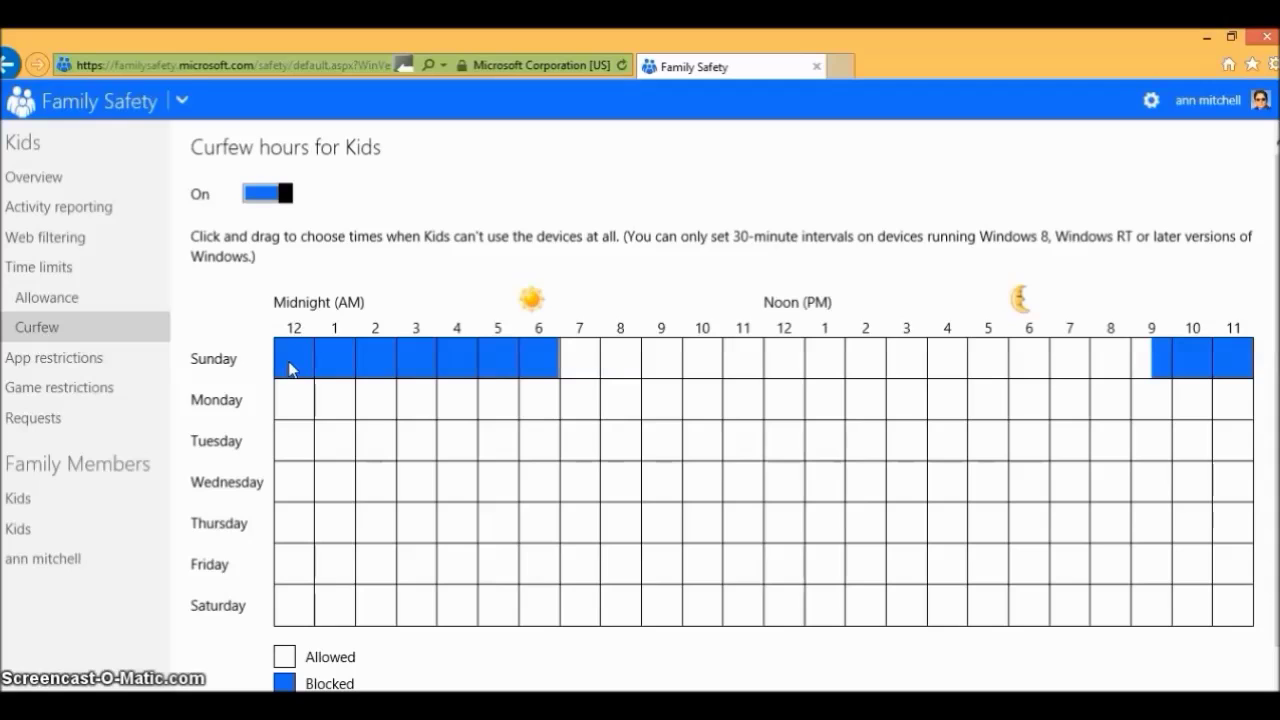
click(477, 373)
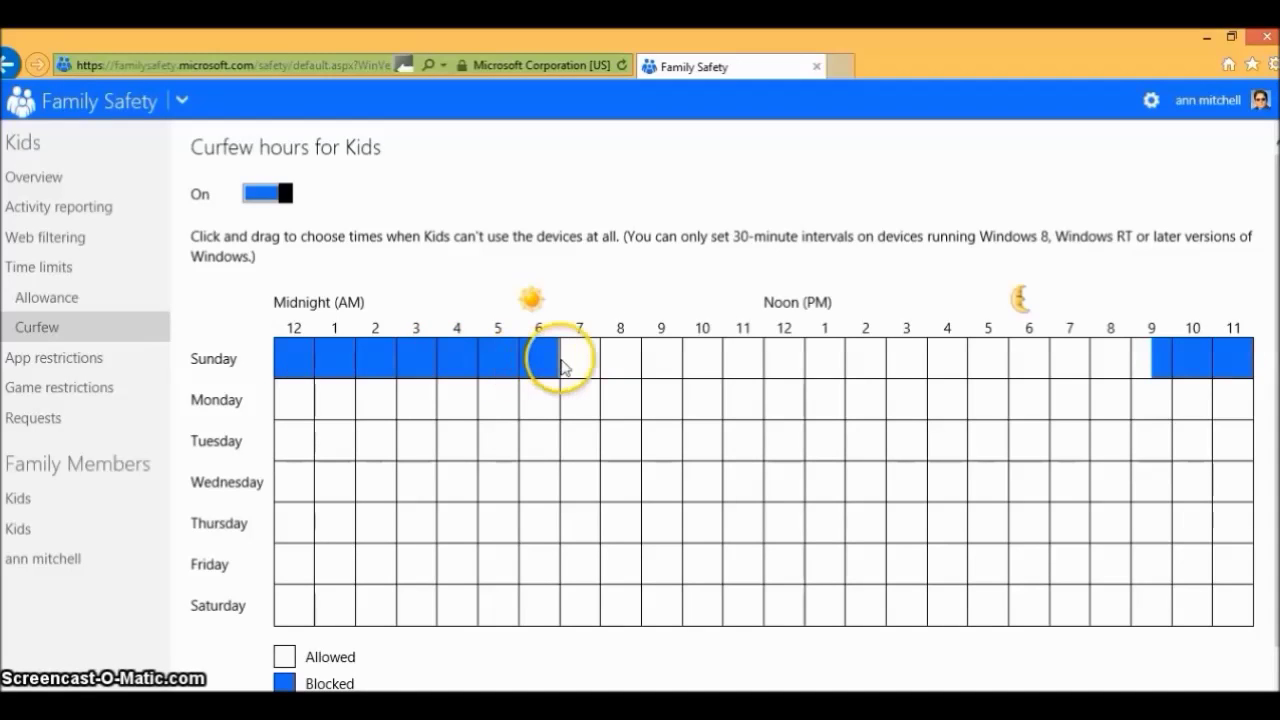